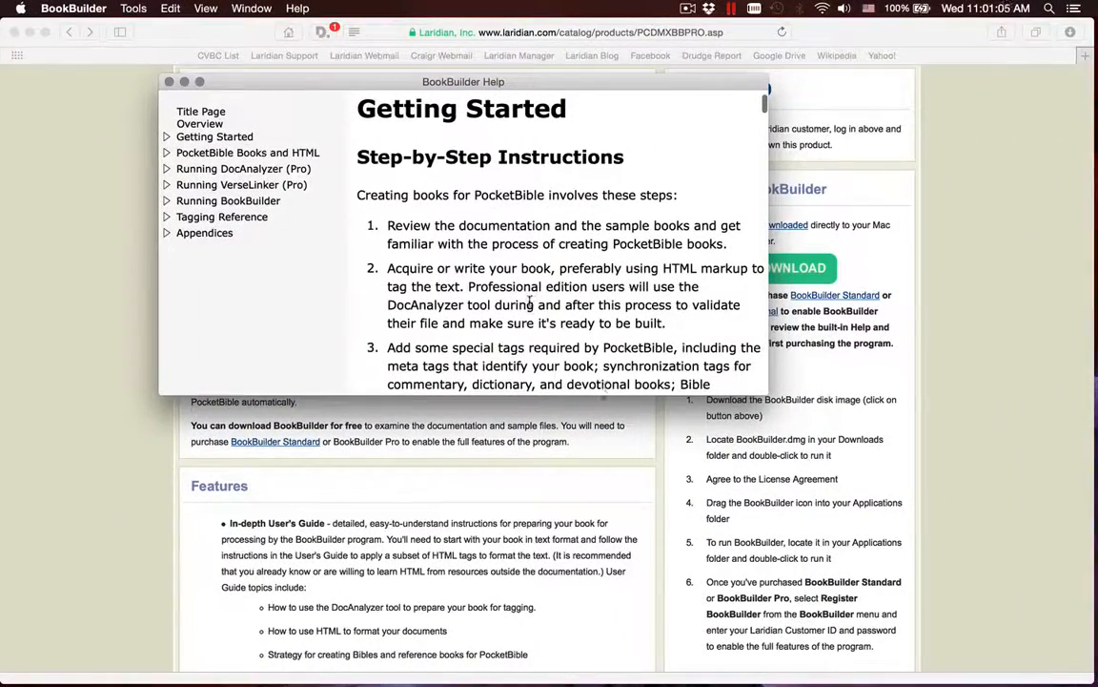
Step: Close the help window and export the sample files to the Samples folder in Downloads
click(168, 83)
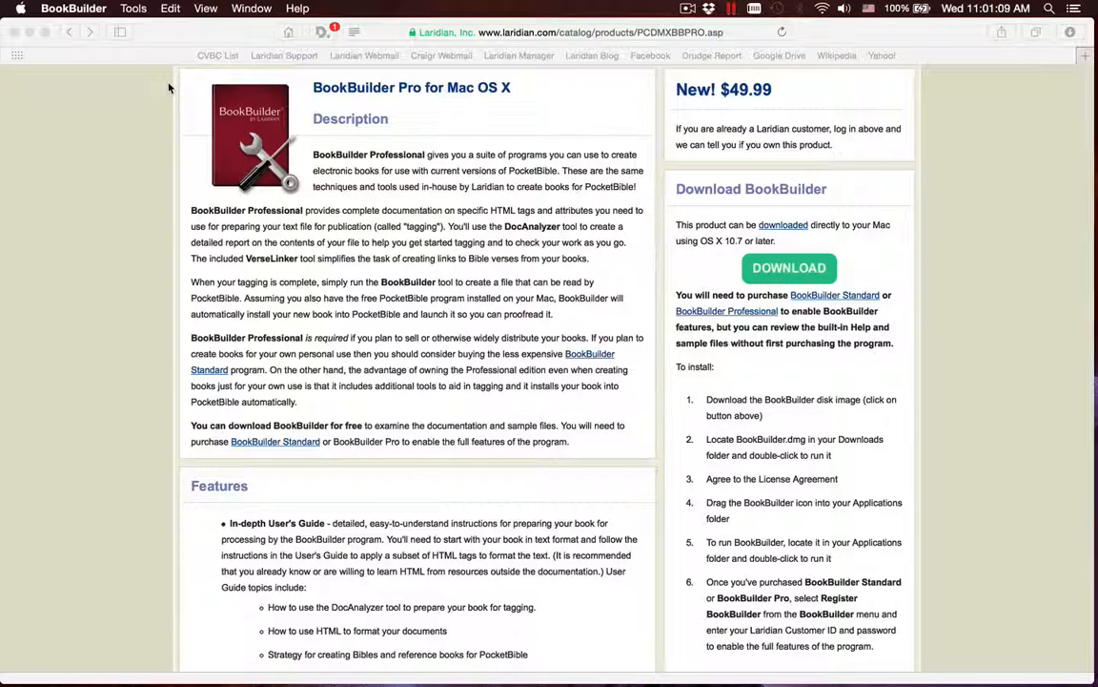
click(131, 9)
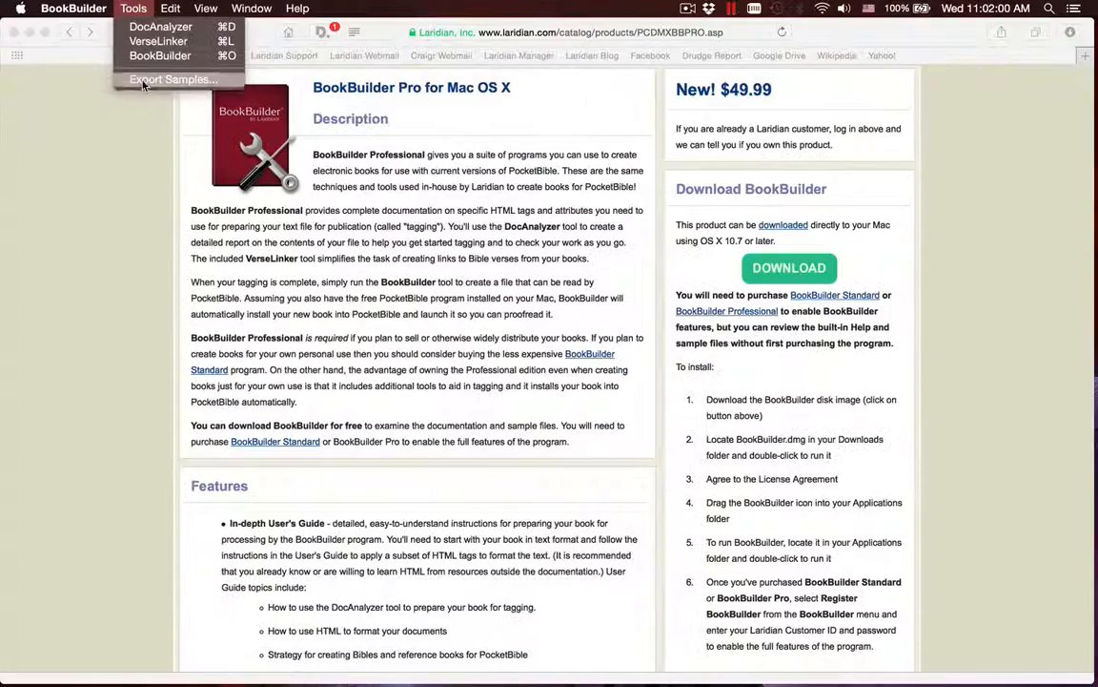
click(285, 162)
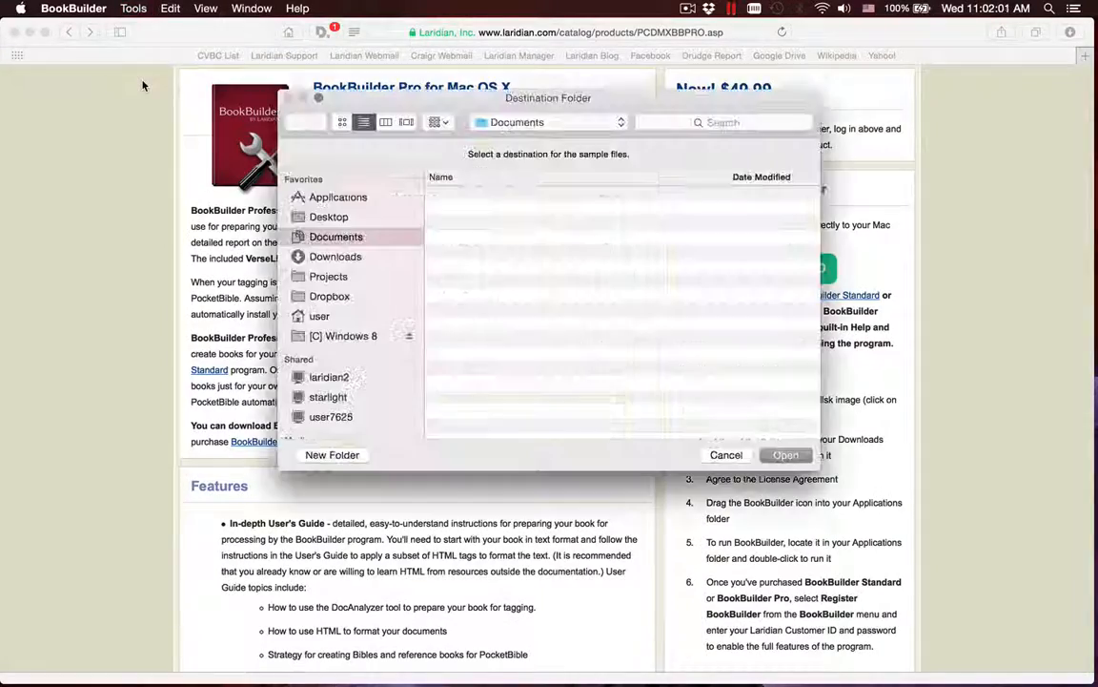
click(334, 257)
double_click(471, 196)
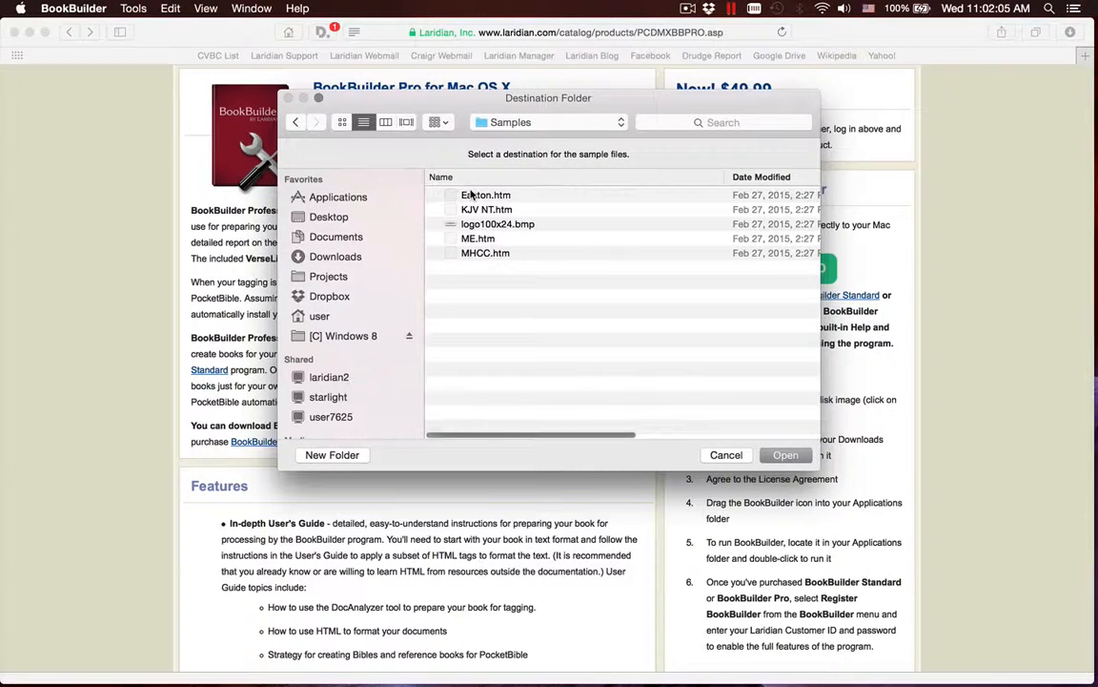
click(787, 455)
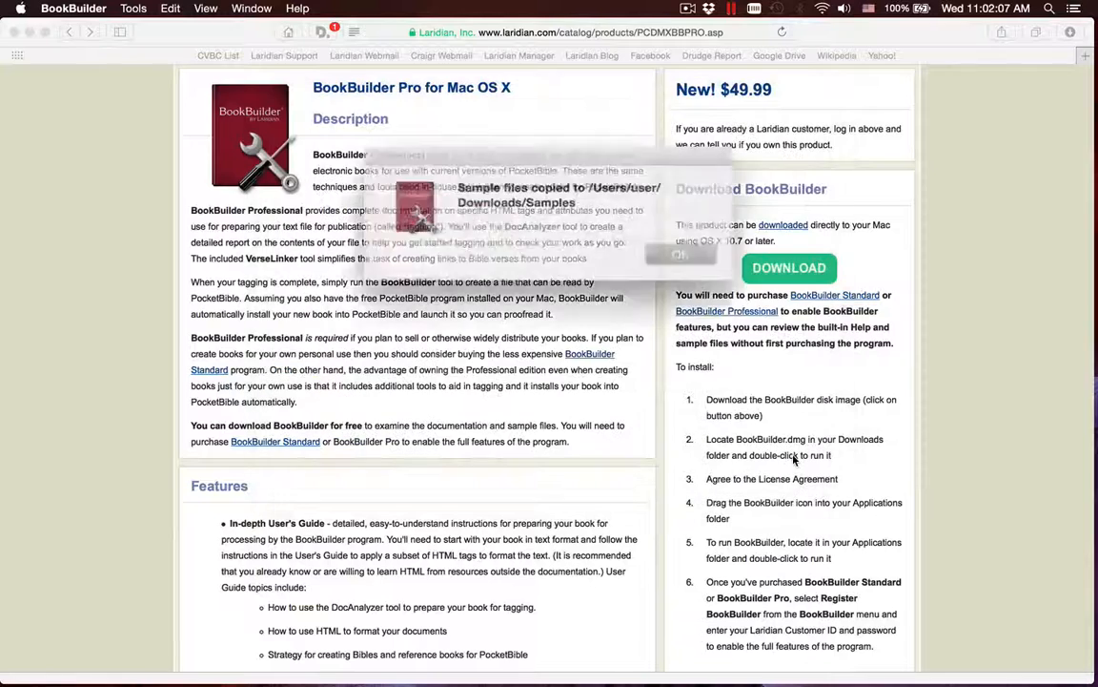
click(658, 249)
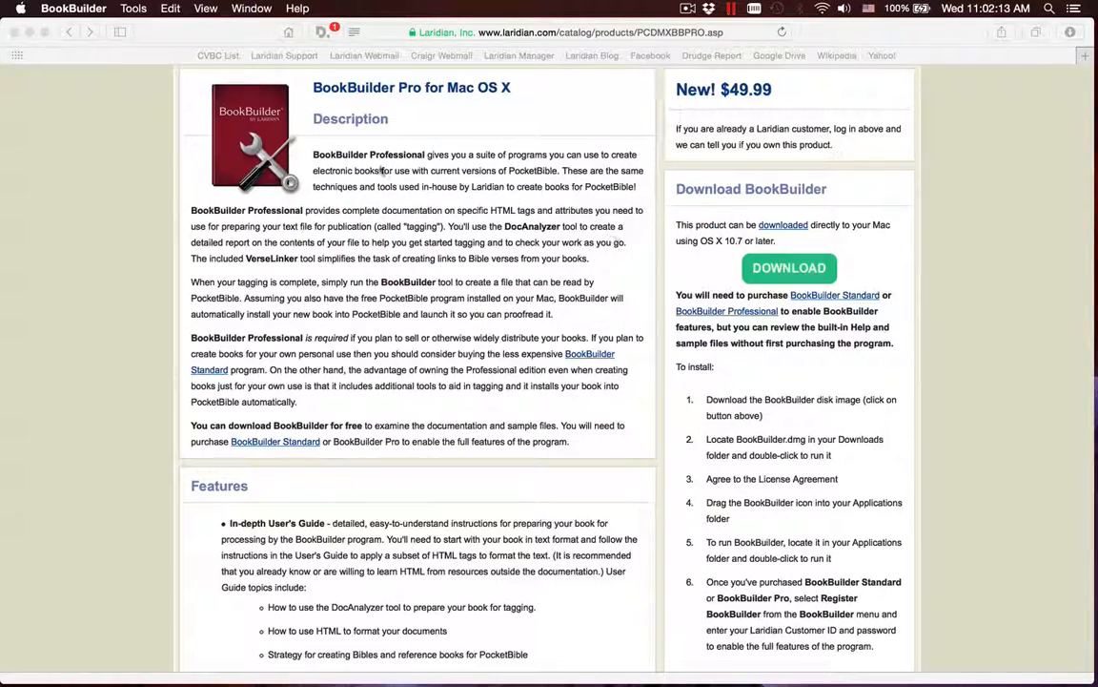
Step: Run DocAnalyzer on Easton.htm from the Samples folder, analyzing both character entities and tags
click(127, 10)
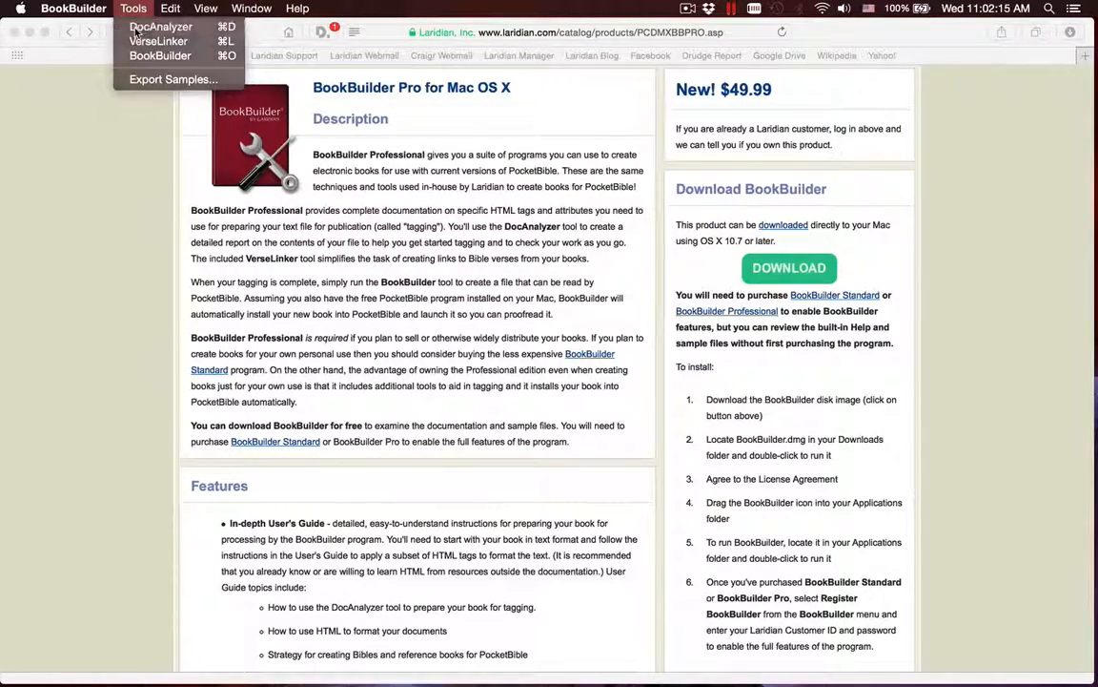
click(153, 27)
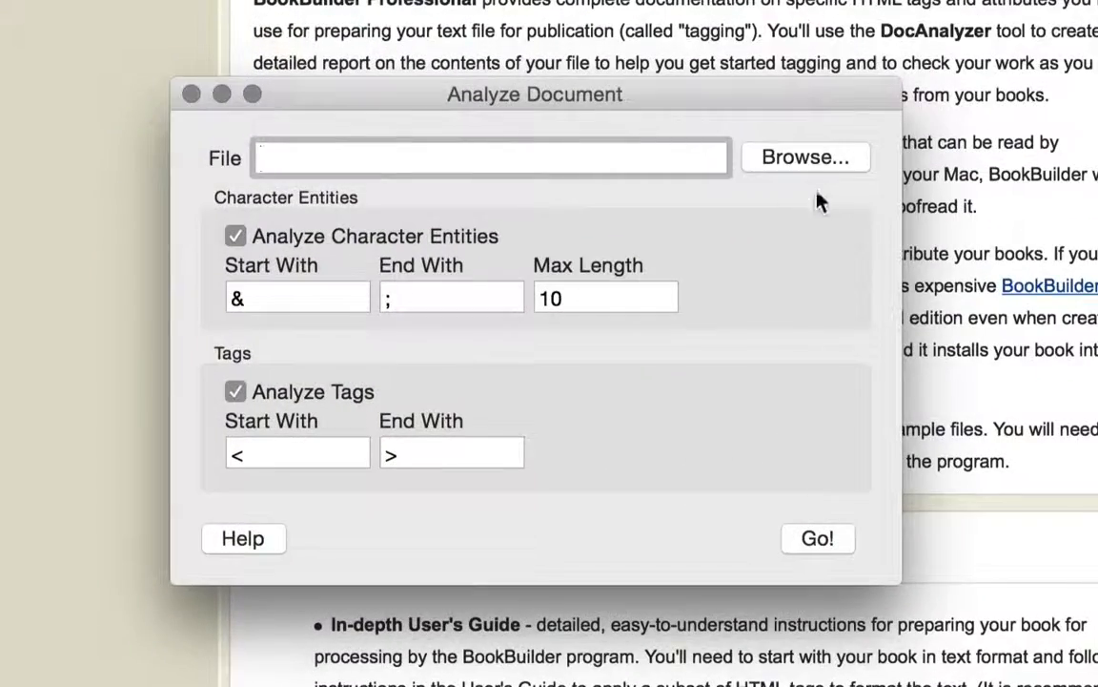
click(804, 158)
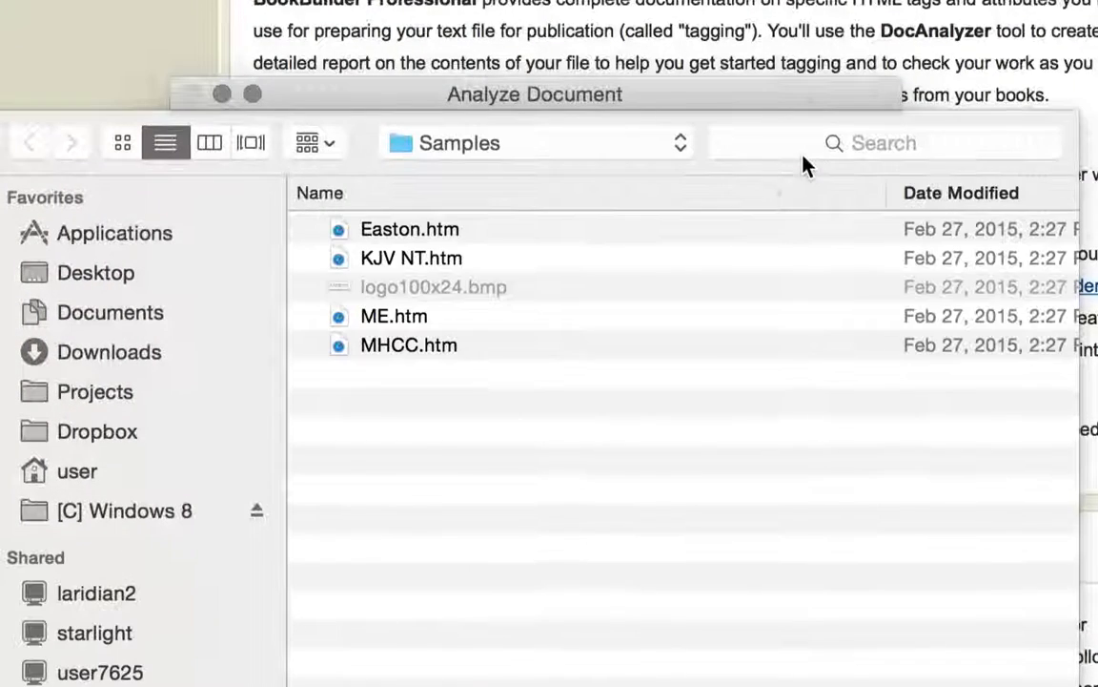
double_click(420, 233)
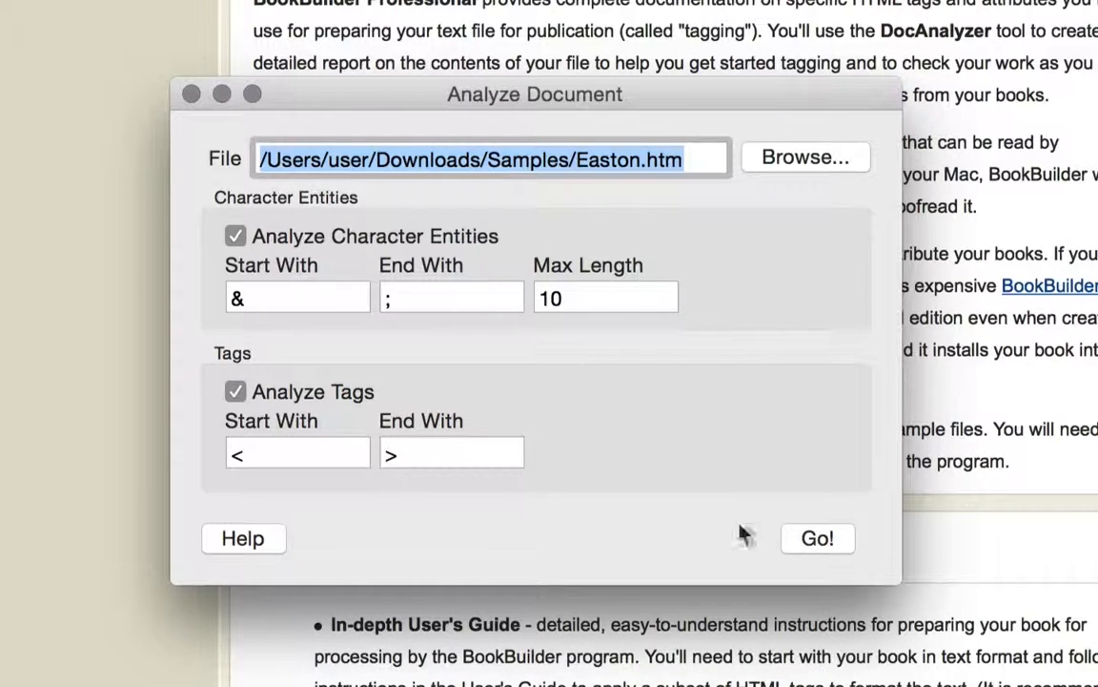
click(826, 542)
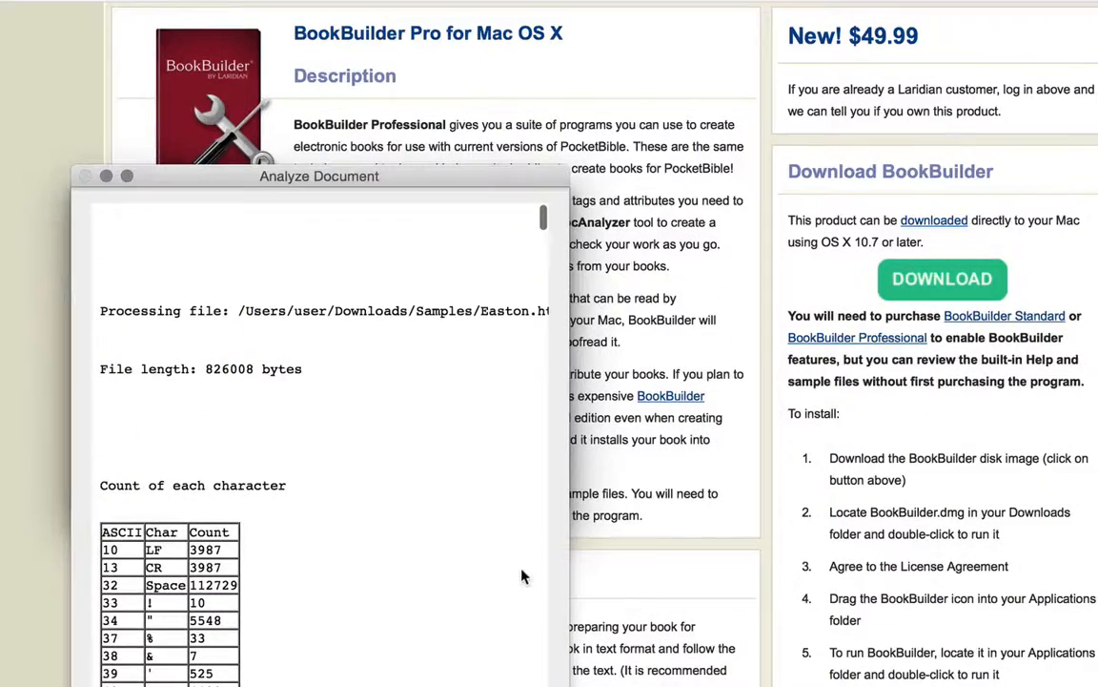
Step: Enlarge the analysis report, examine its counts of characters, entities, tags, attributes and attribute values, and close it
drag(569, 600, 858, 634)
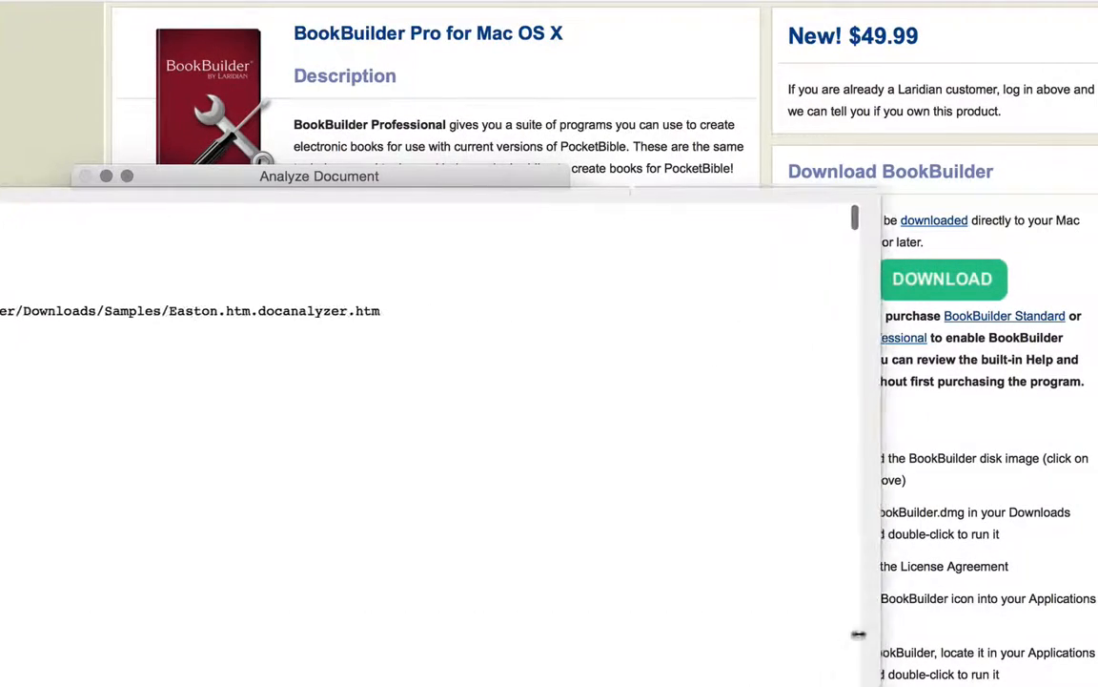
drag(424, 180, 657, 24)
scroll(429, 154, down, 5)
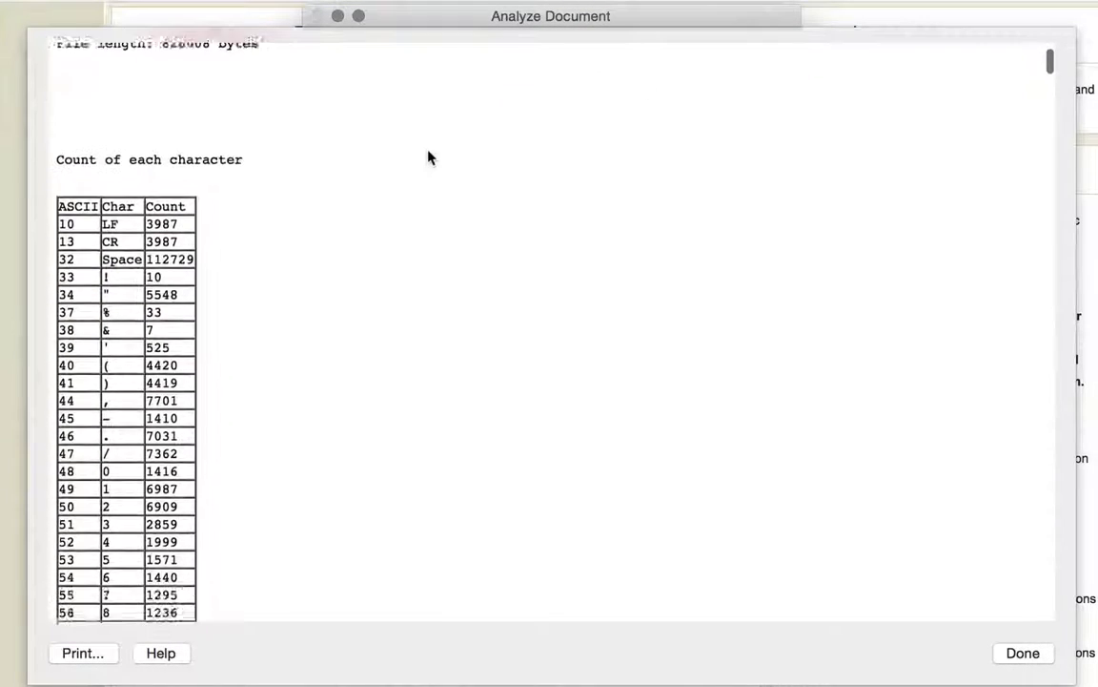
scroll(429, 155, down, 4)
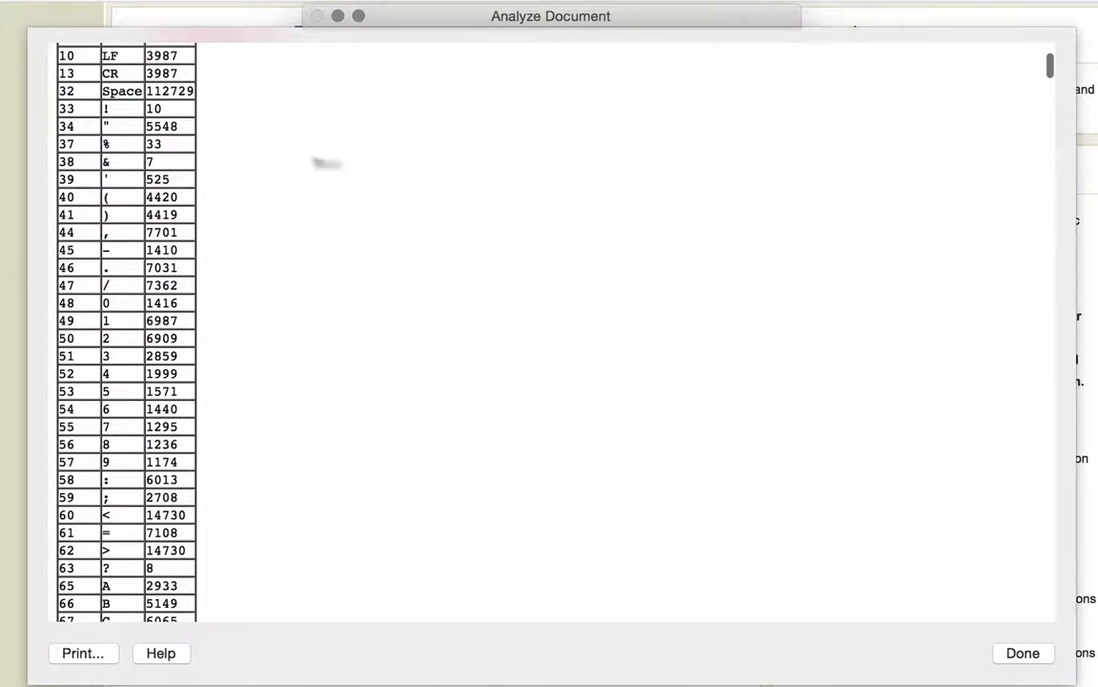
scroll(143, 88, down, 20)
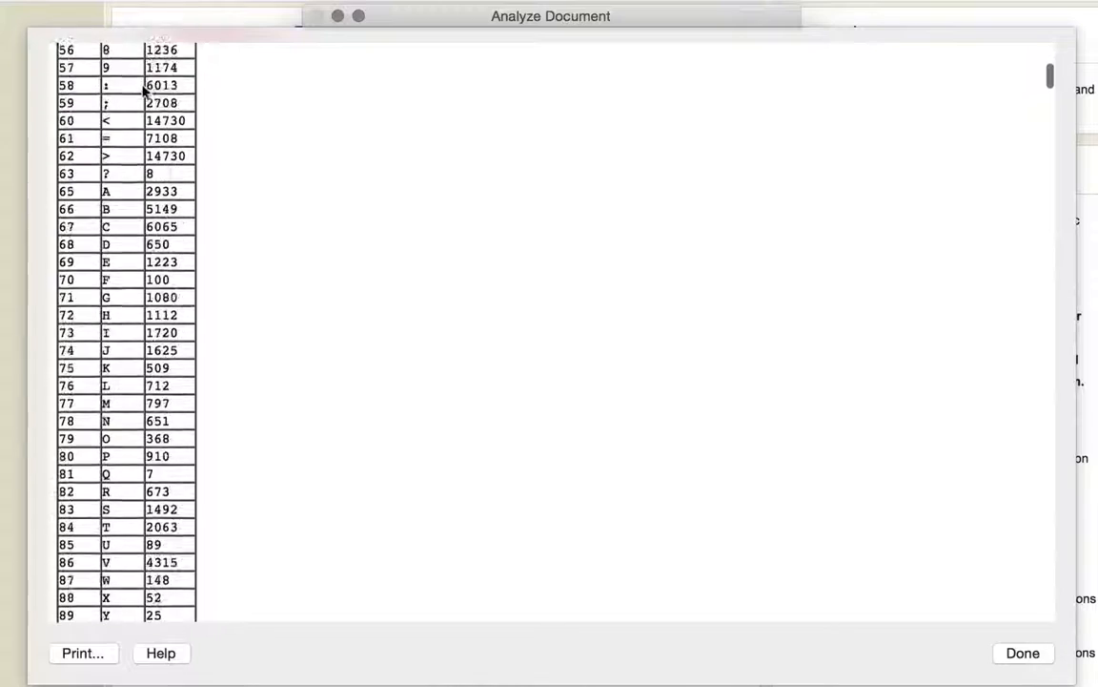
scroll(143, 88, down, 20)
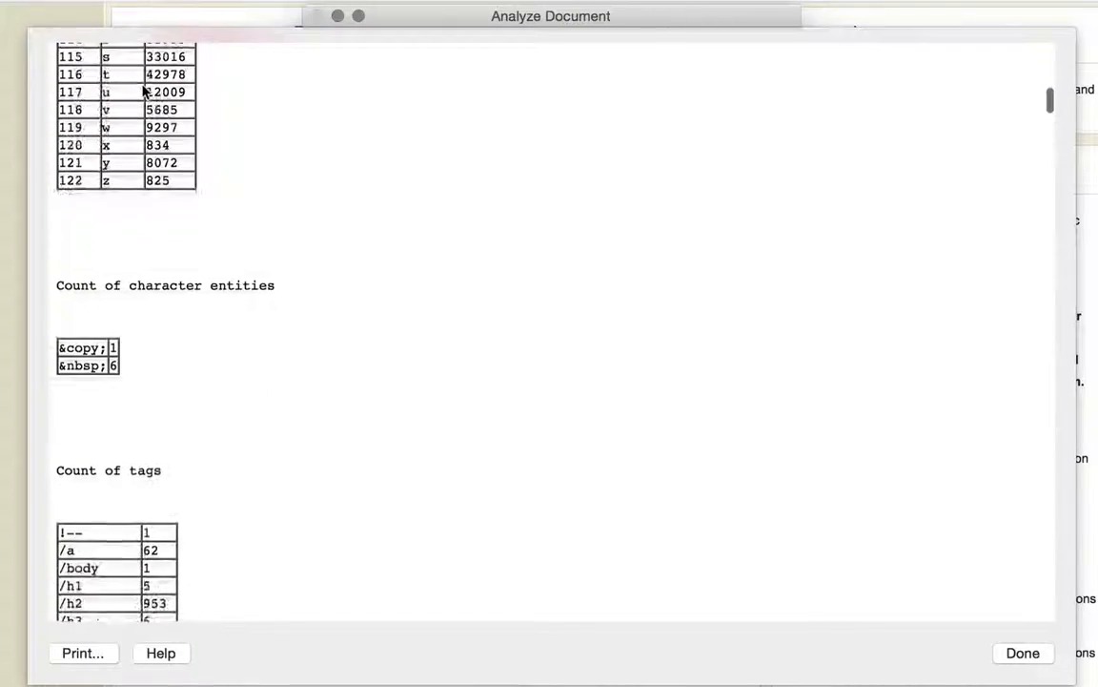
scroll(193, 323, down, 2)
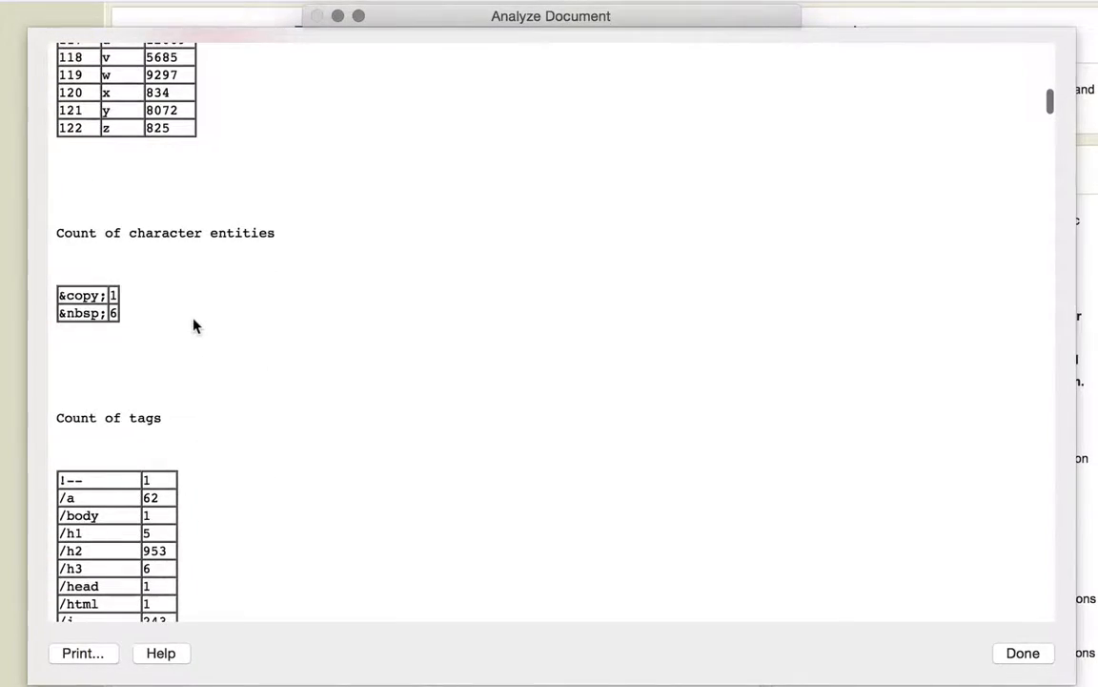
scroll(193, 326, down, 10)
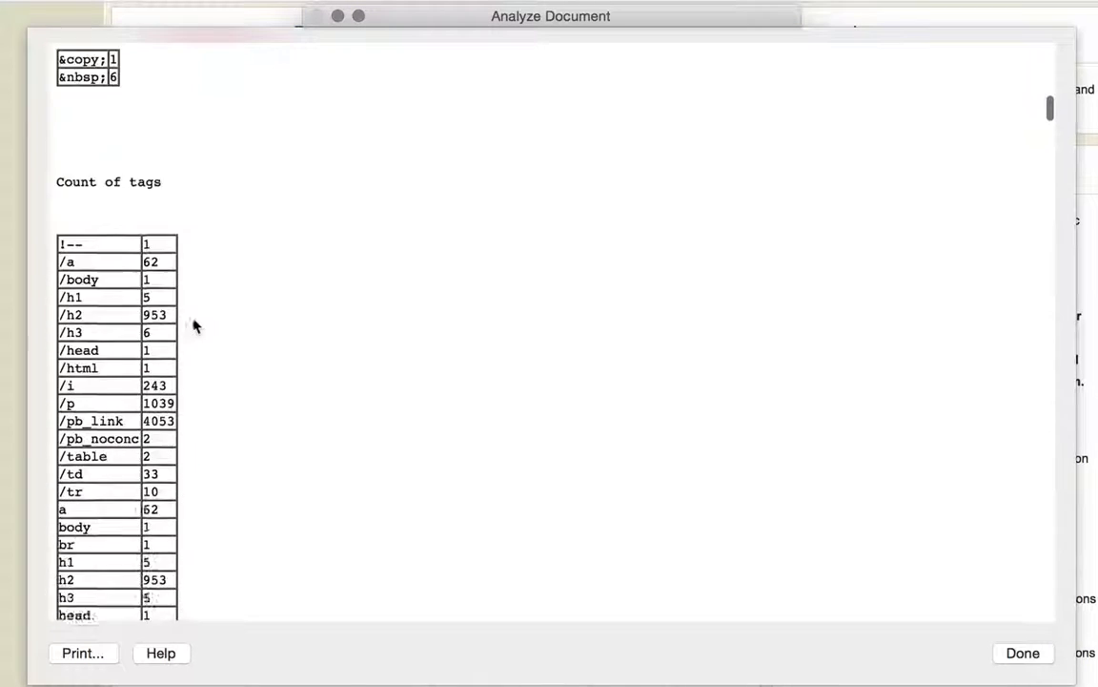
scroll(193, 325, down, 5)
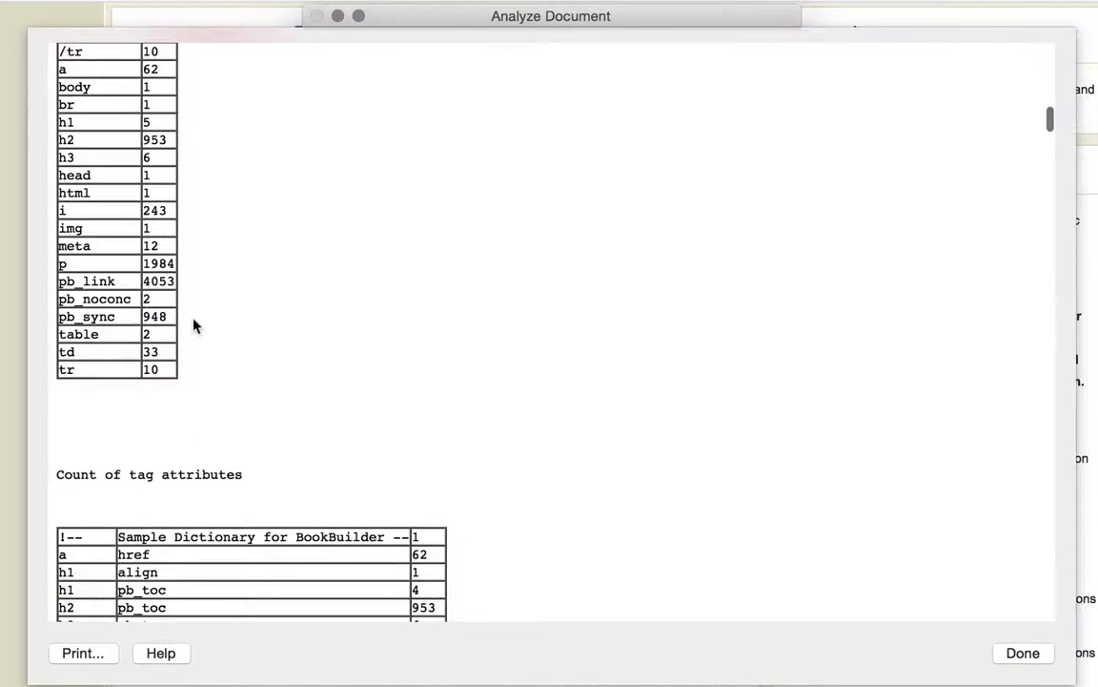
scroll(193, 326, down, 8)
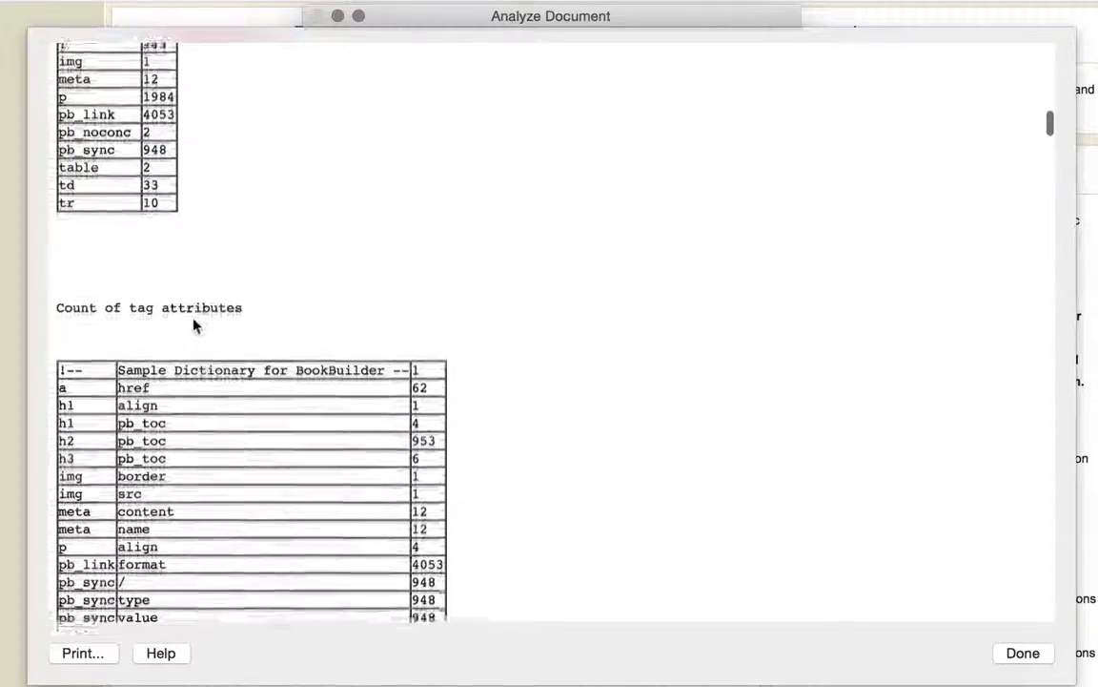
scroll(193, 325, down, 10)
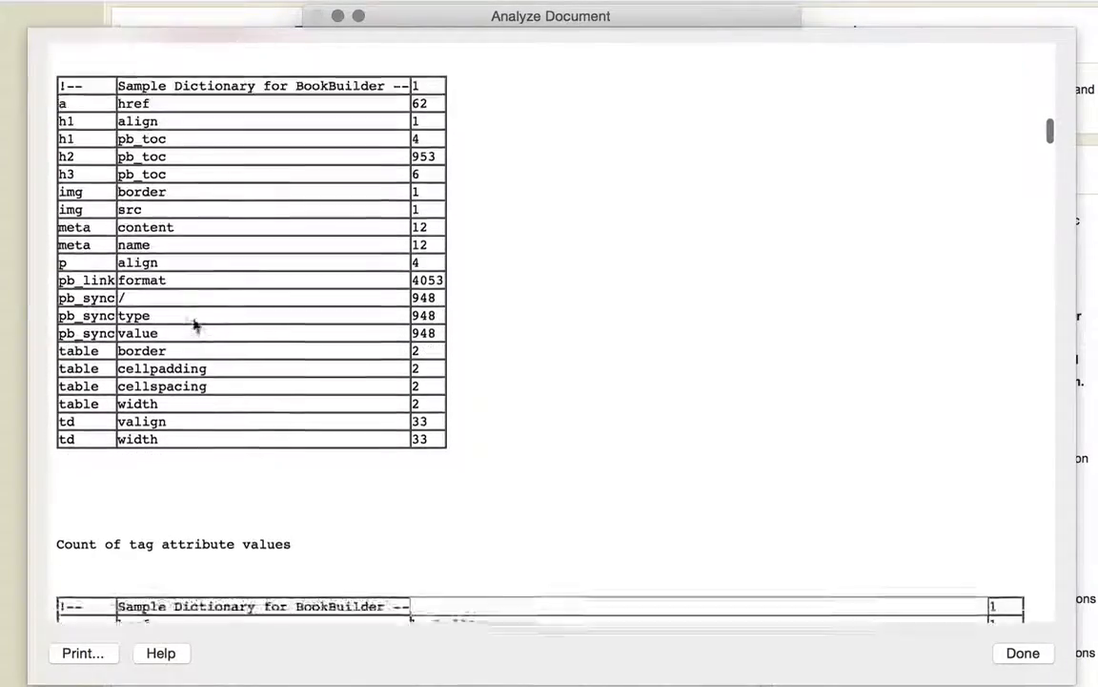
scroll(193, 326, up, 20)
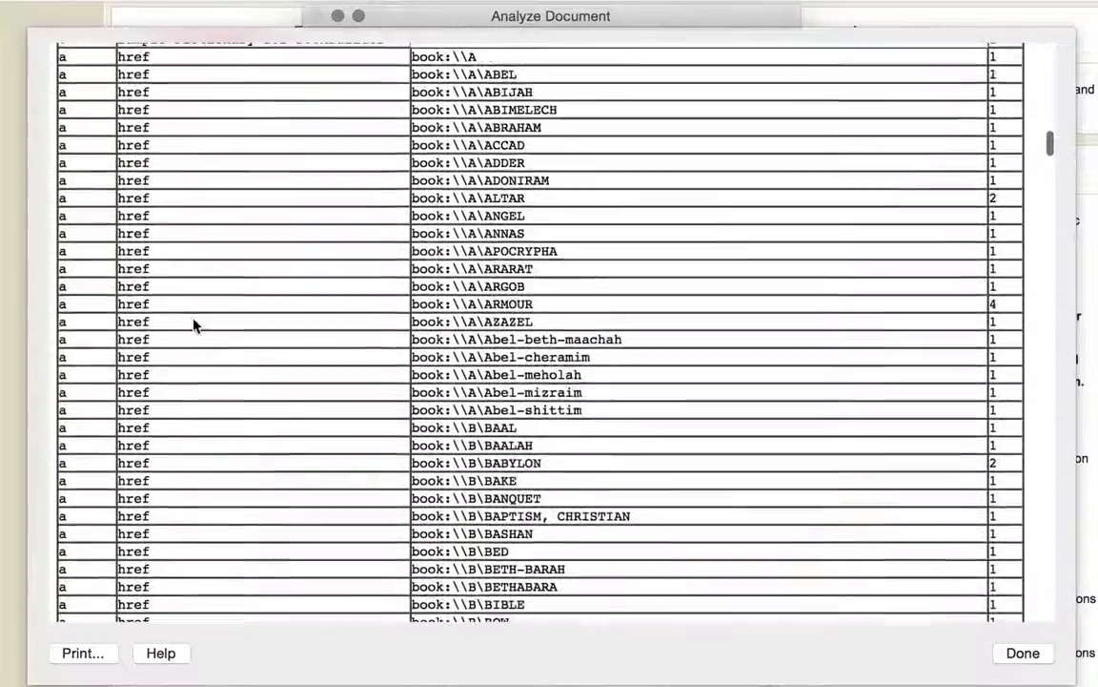
scroll(194, 326, down, 3)
click(1012, 652)
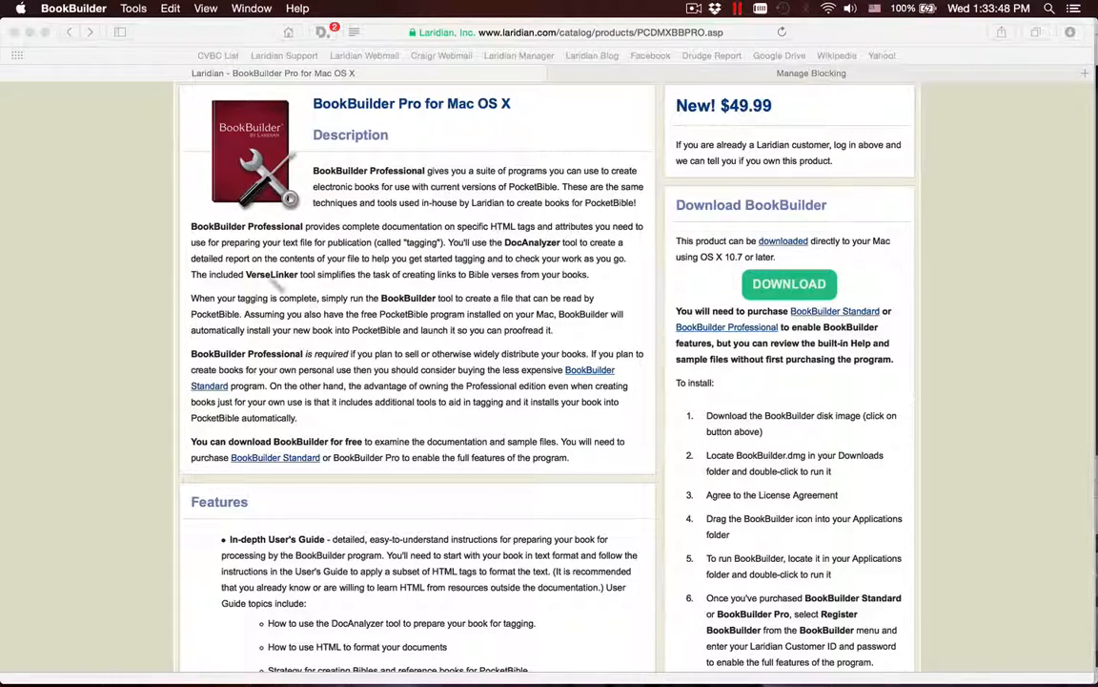
Step: Open VerseLinker, load verselinker sample.txt from the Samples folder in Downloads, and start the linking pass
click(134, 9)
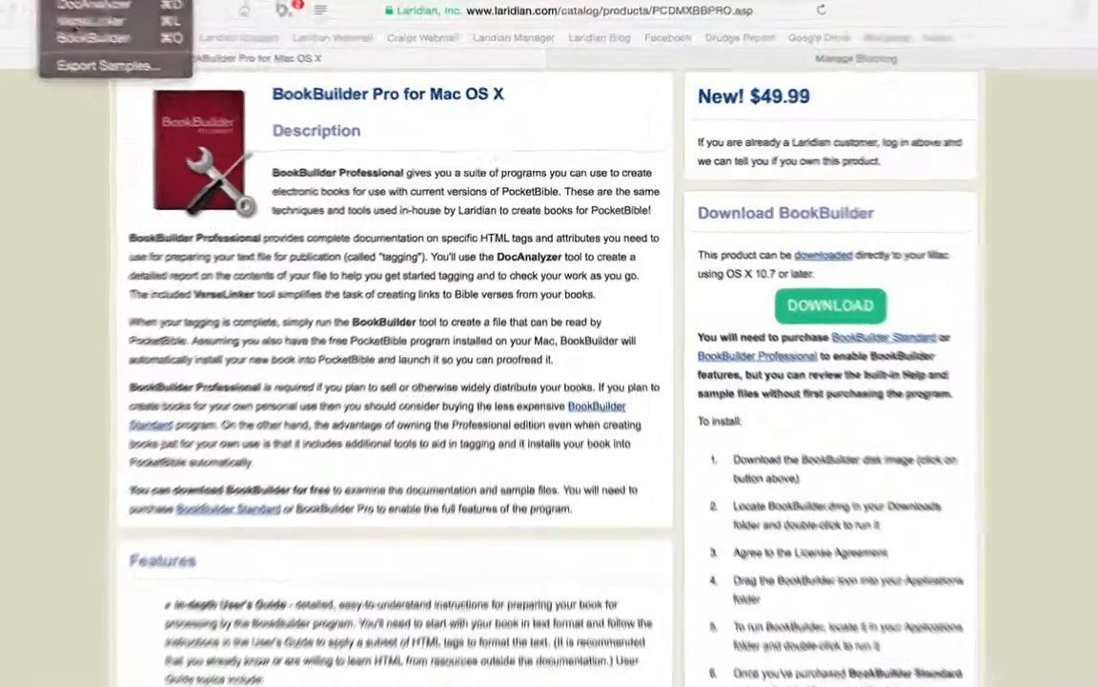
click(158, 41)
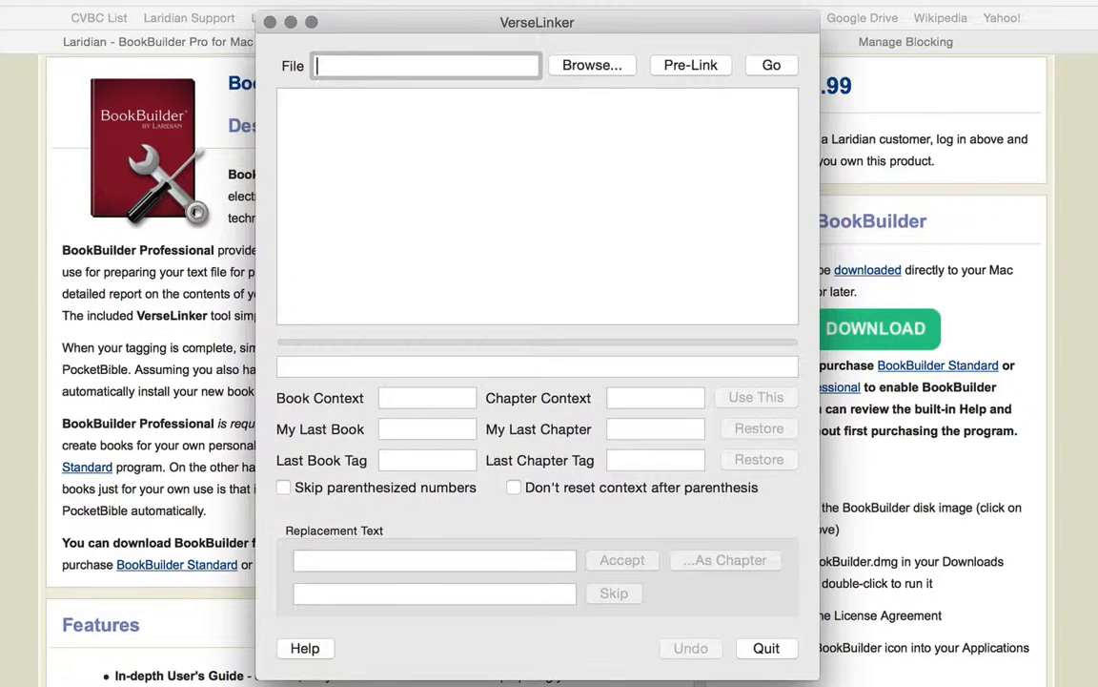
click(586, 65)
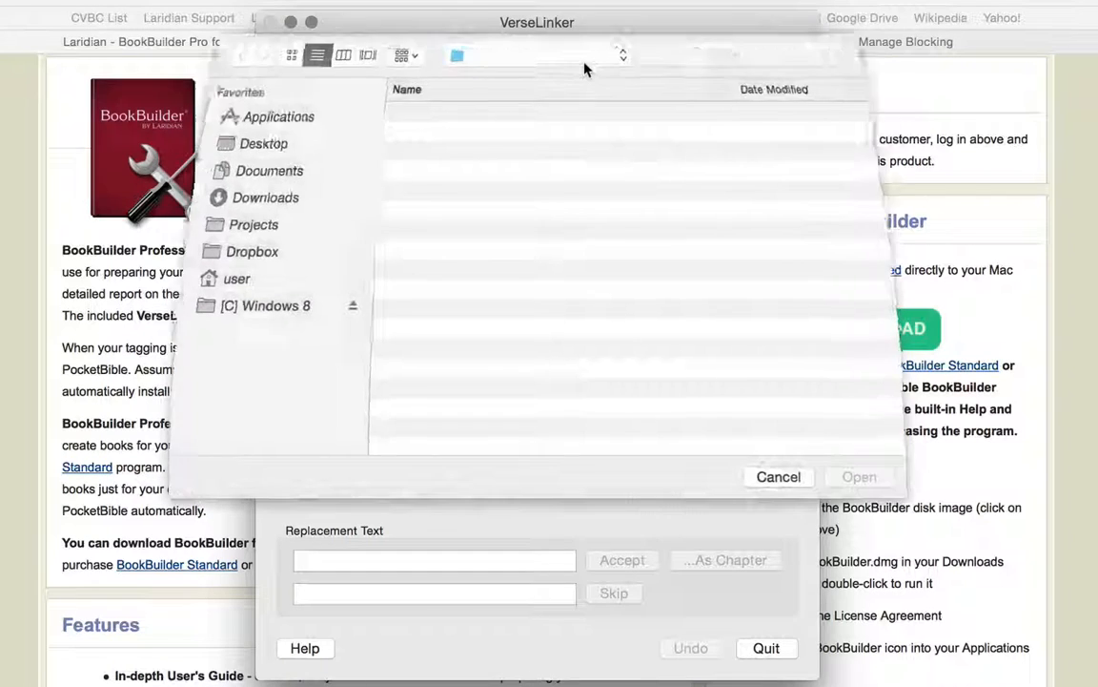
click(247, 197)
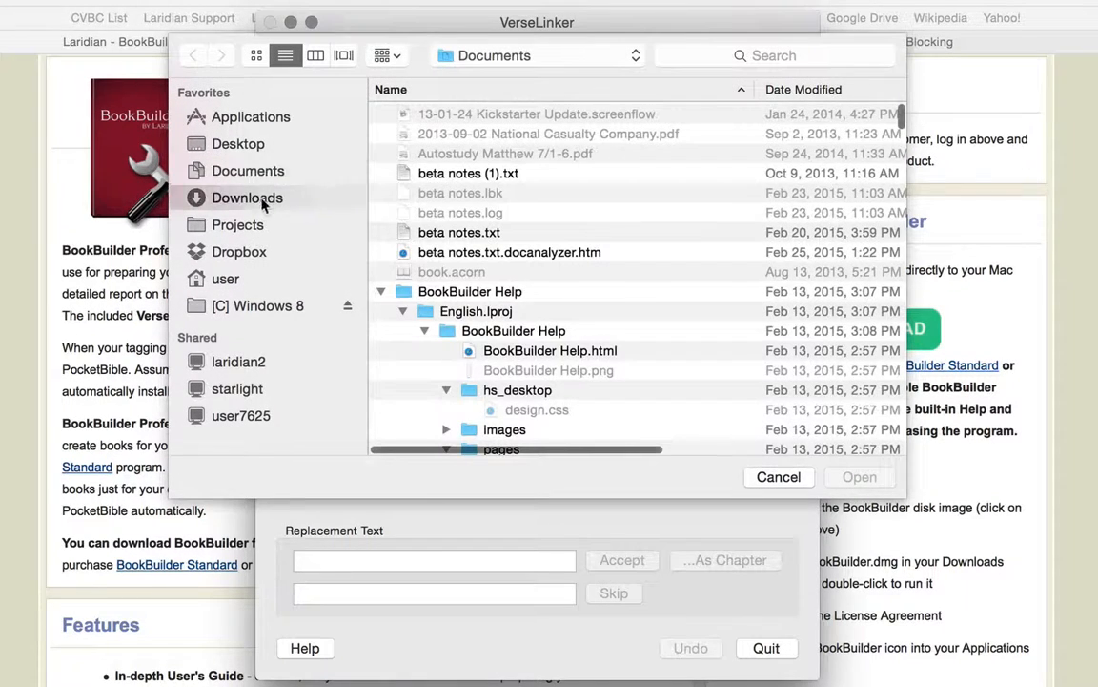
double_click(429, 134)
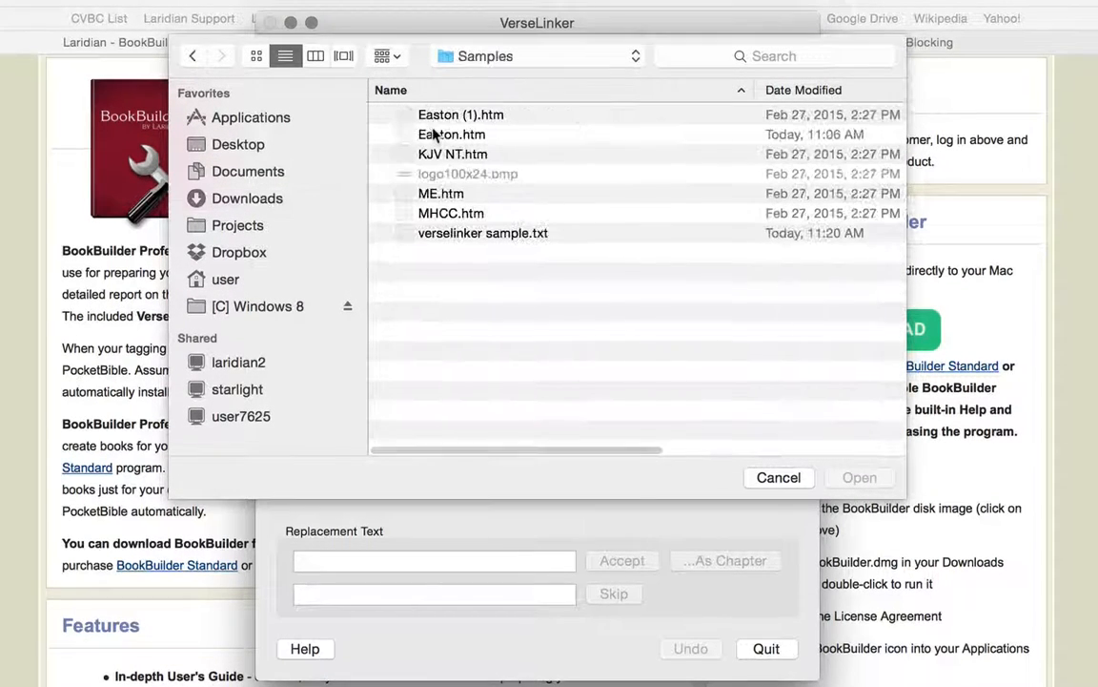
double_click(438, 234)
click(775, 66)
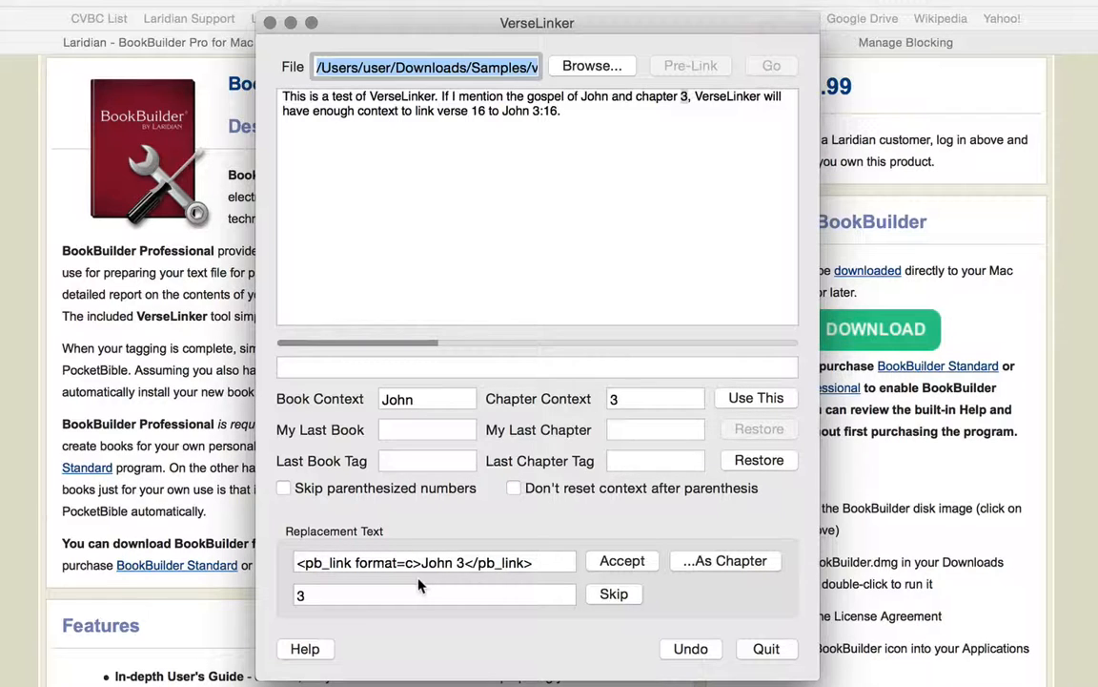
Step: Accept the proposed links for chapter 3 and verse 16, and skip the stray 3 in the second paragraph
click(622, 563)
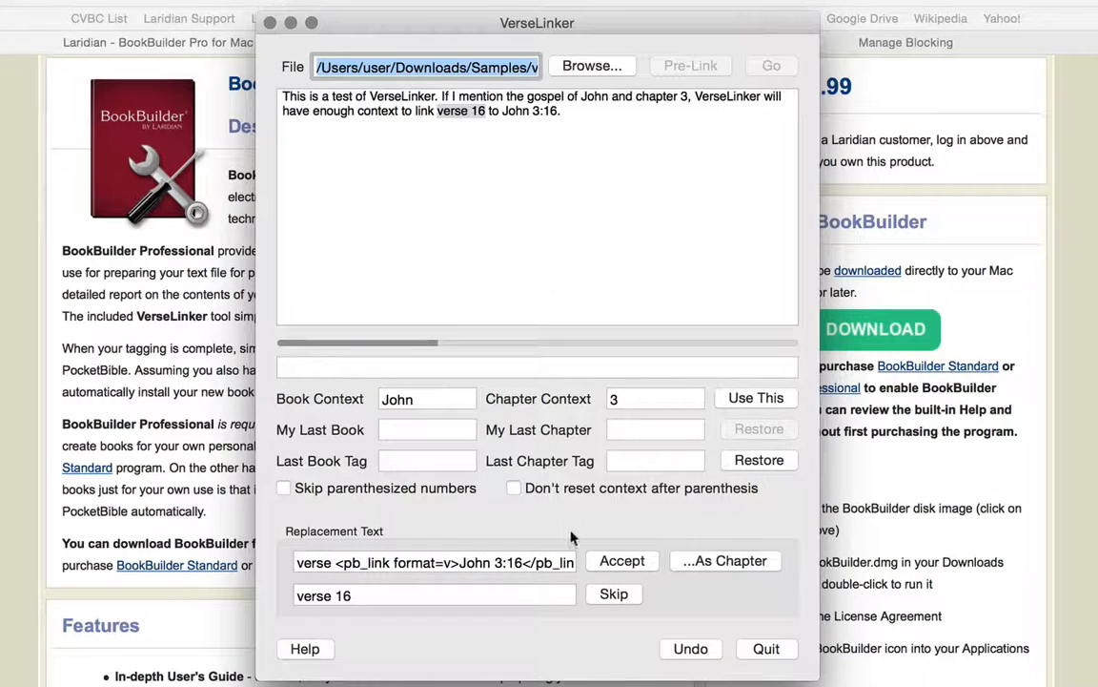
click(610, 569)
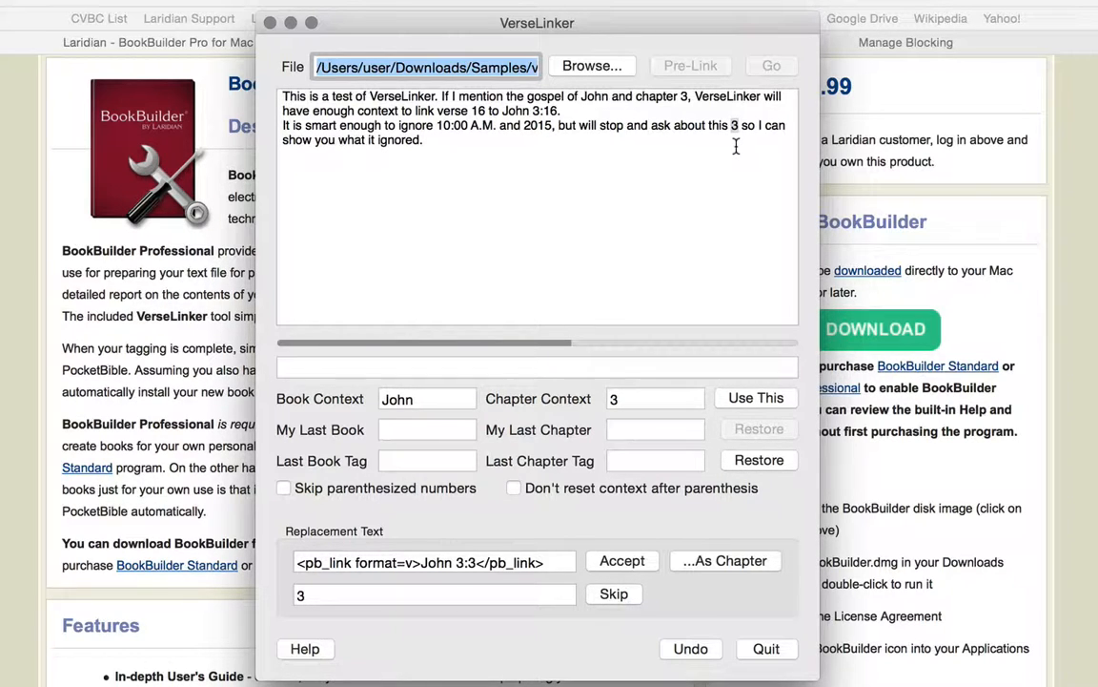
click(614, 594)
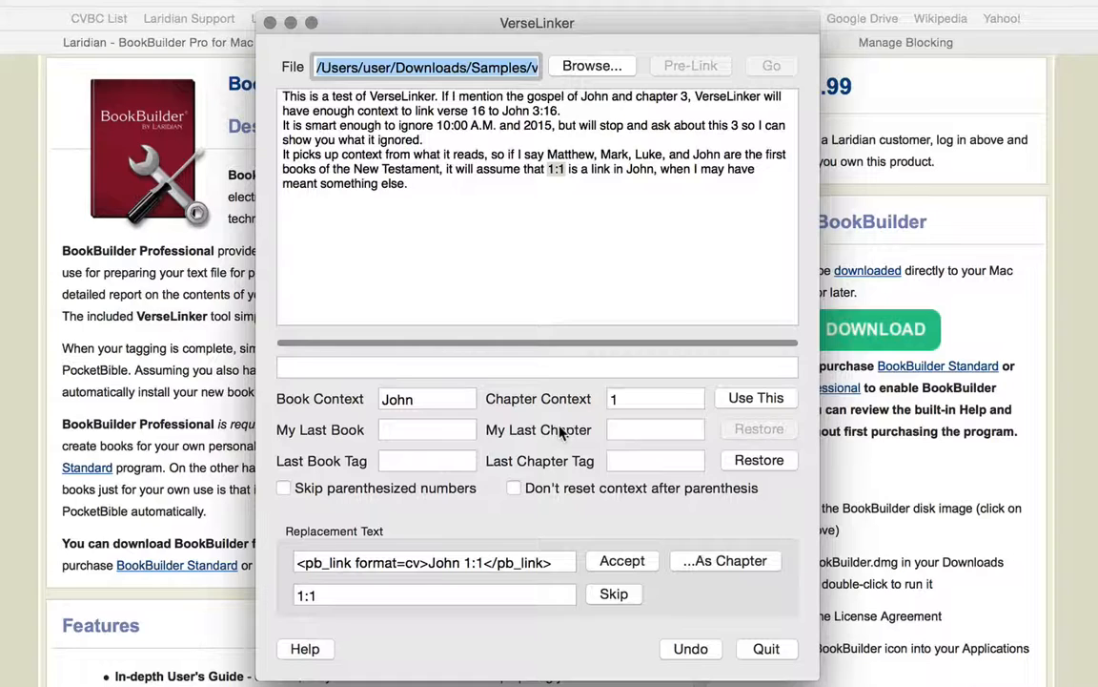
Step: Set the book context to Daniel and apply it to the proposed link for the 1:1 reference
double_click(416, 399)
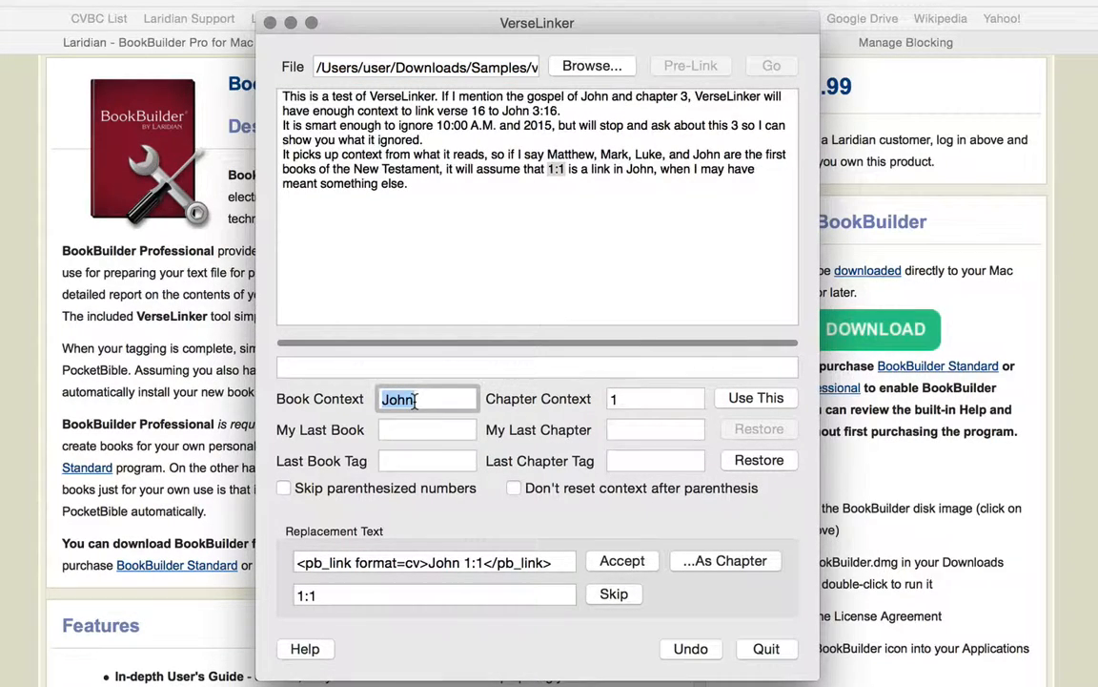
text(Daniel)
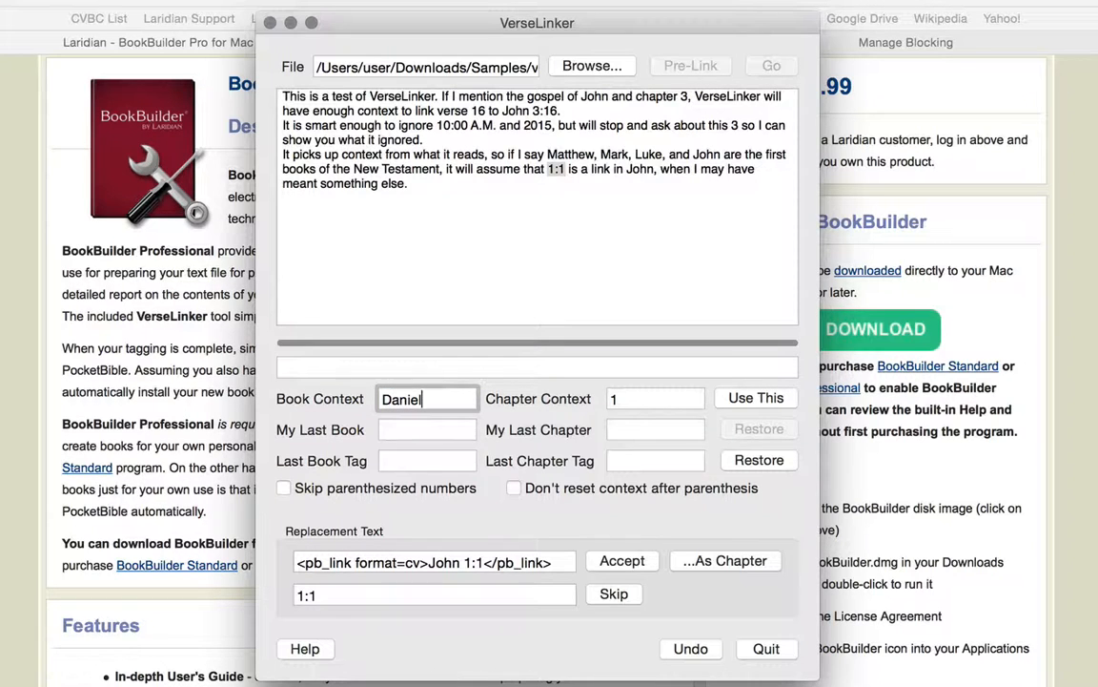
click(761, 401)
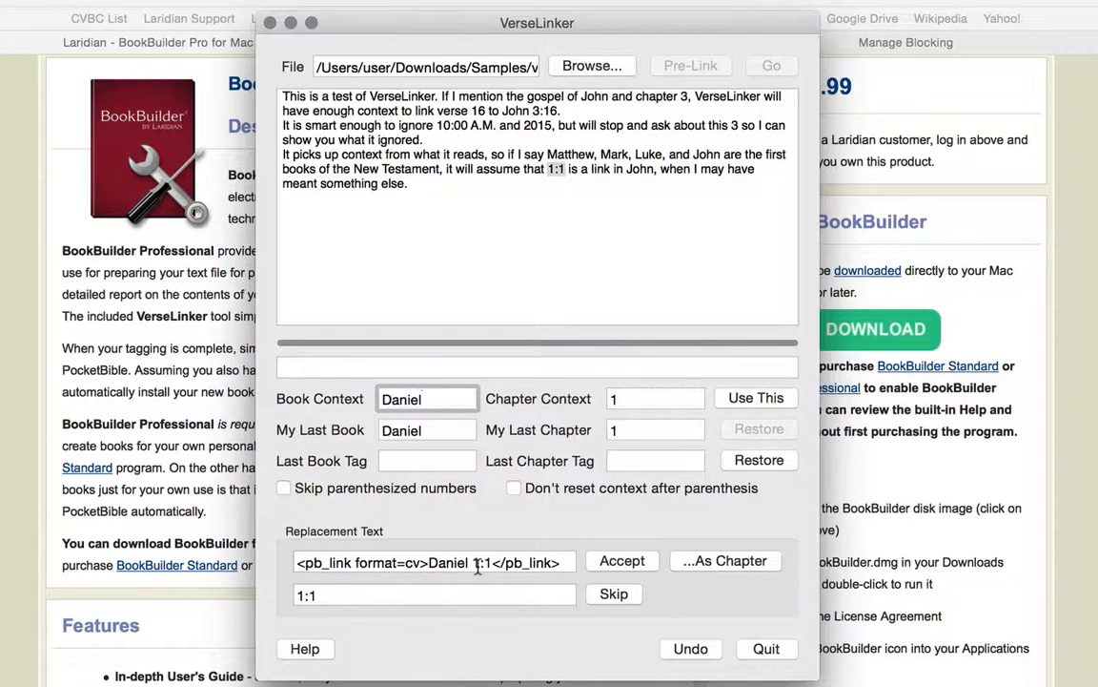
Step: Accept the Daniel 1:1 link, dismiss the notice about pb_vlskip tags, and finish the VerseLinker session
click(626, 565)
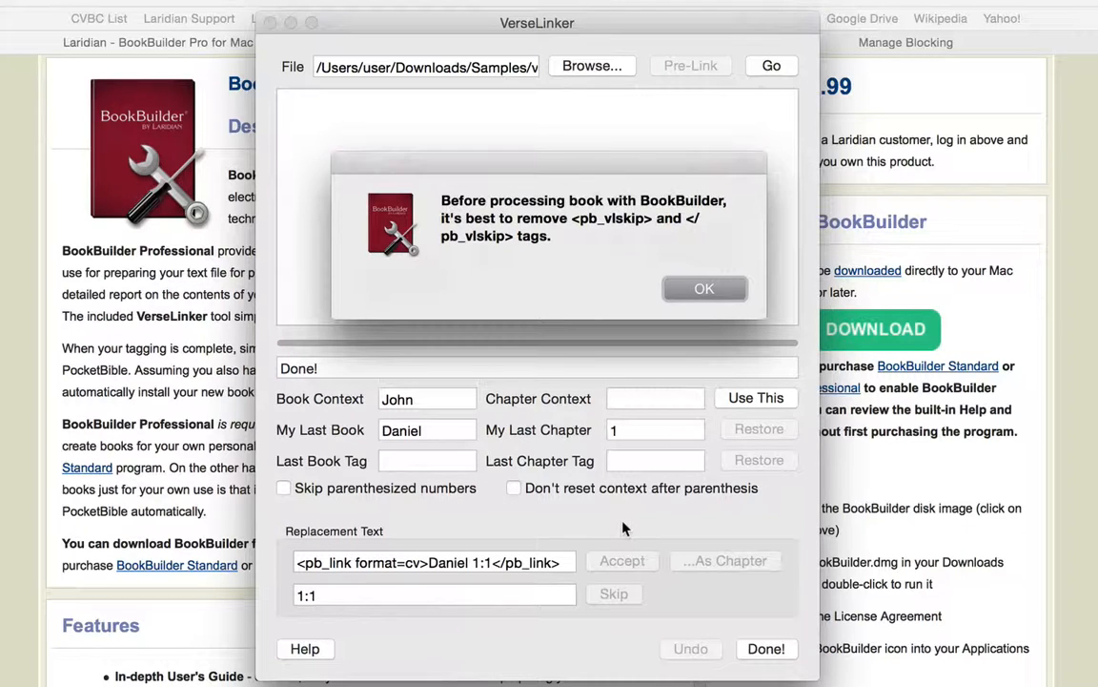
click(706, 291)
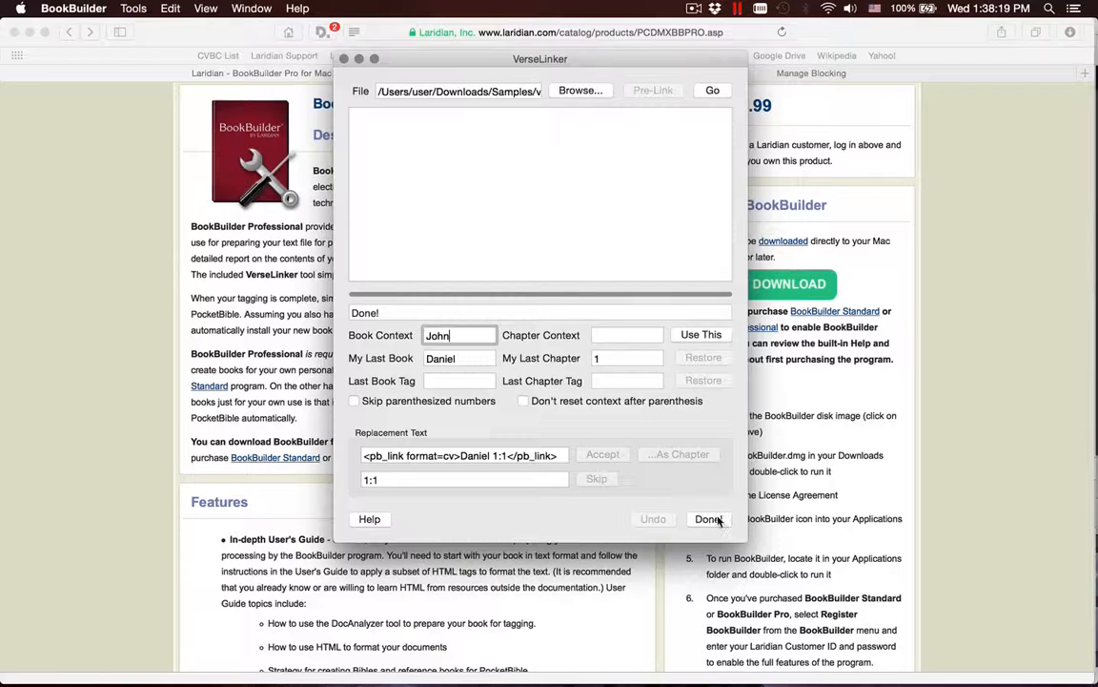
click(718, 519)
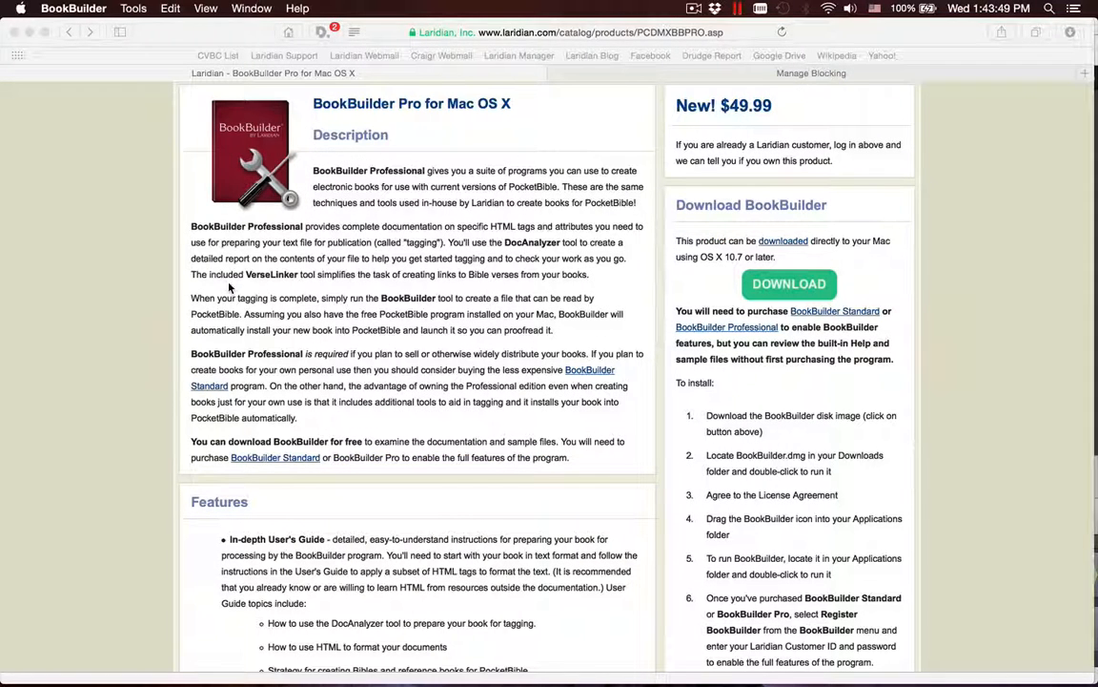
Step: Open the BookBuilder tool and build Easton.htm from the Samples folder, with copying to PocketBible on successful build enabled
click(134, 10)
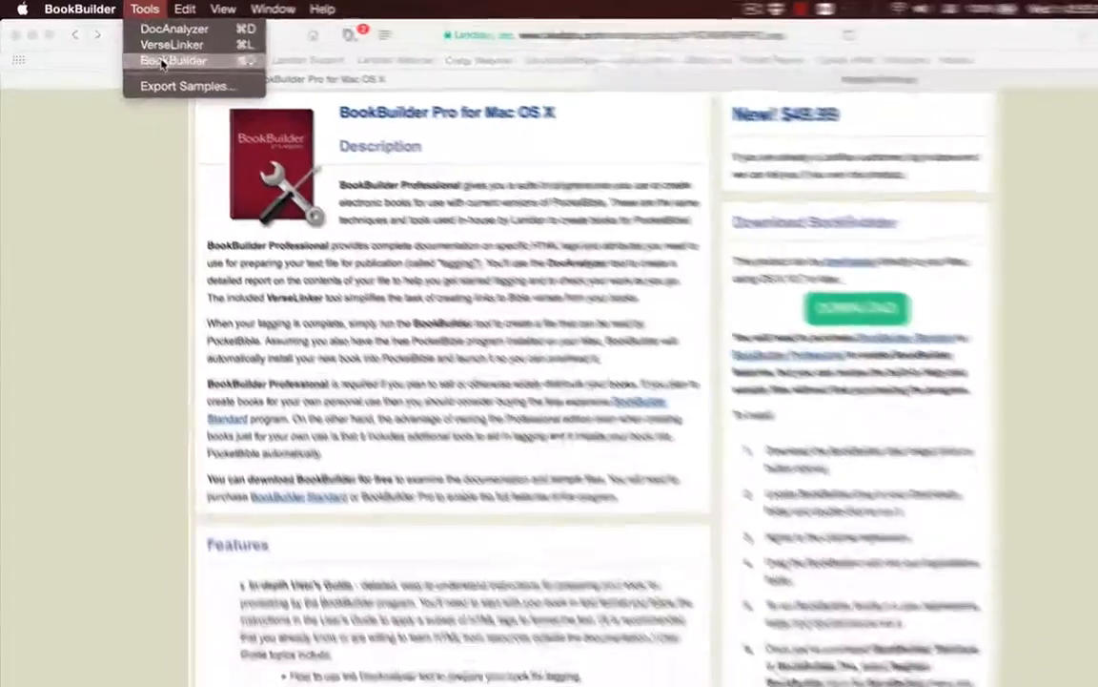
click(164, 61)
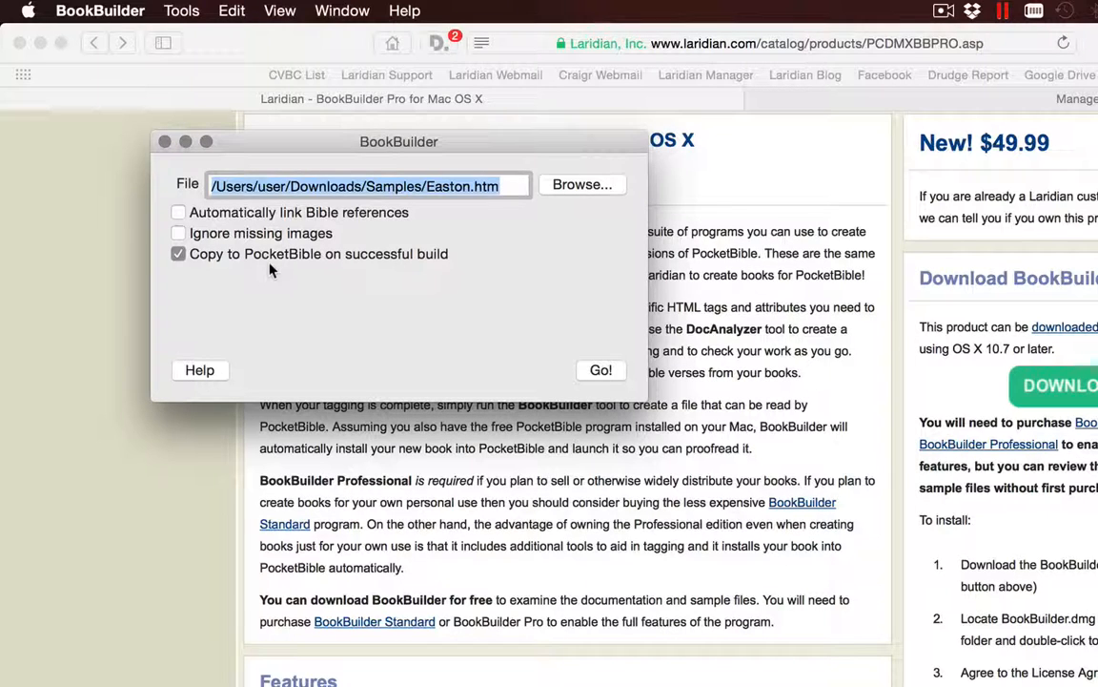
click(600, 372)
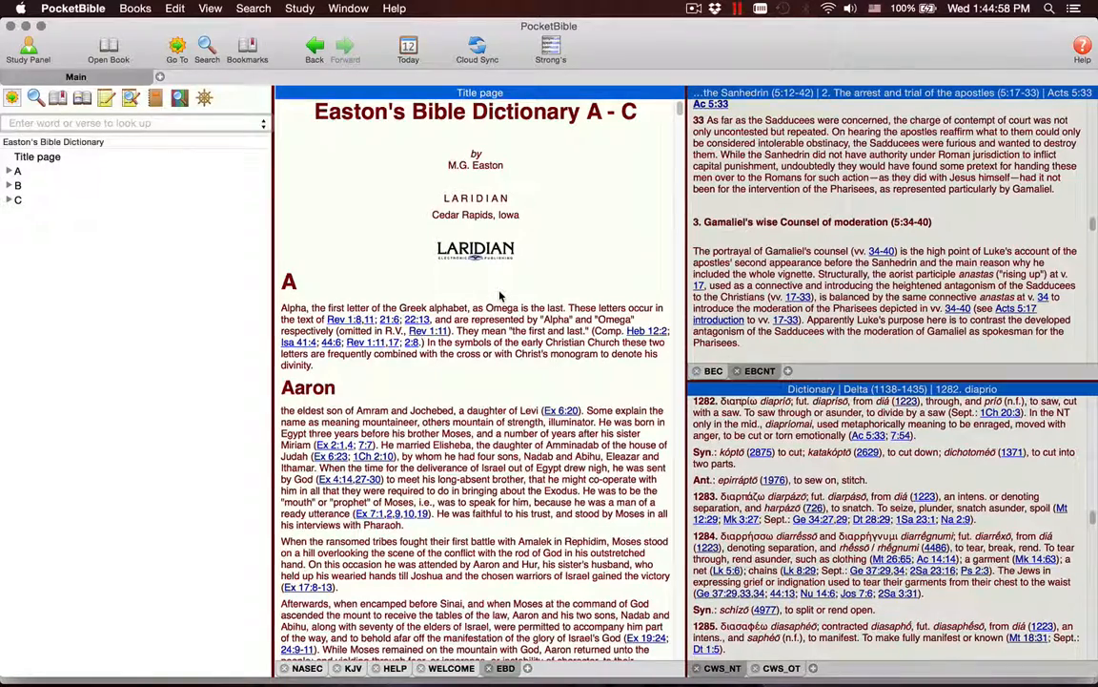
Step: Look through the opening entries of the newly built Easton's Bible Dictionary in PocketBible, including the article on Aaron
scroll(500, 297, down, 3)
scroll(500, 290, down, 10)
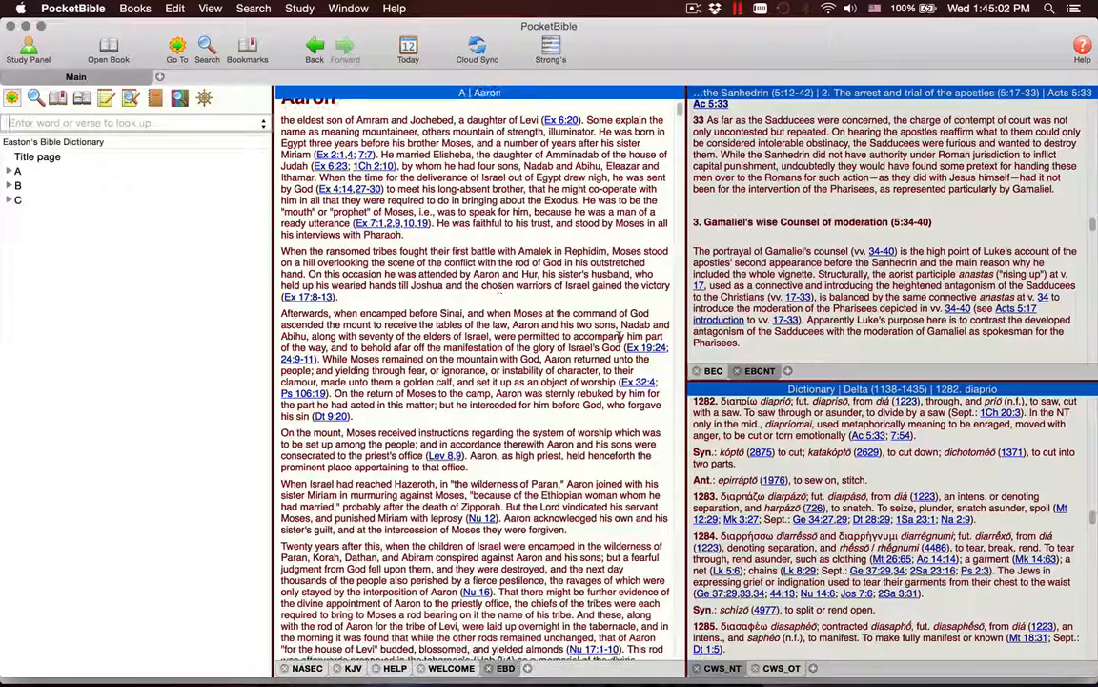
scroll(523, 372, down, 15)
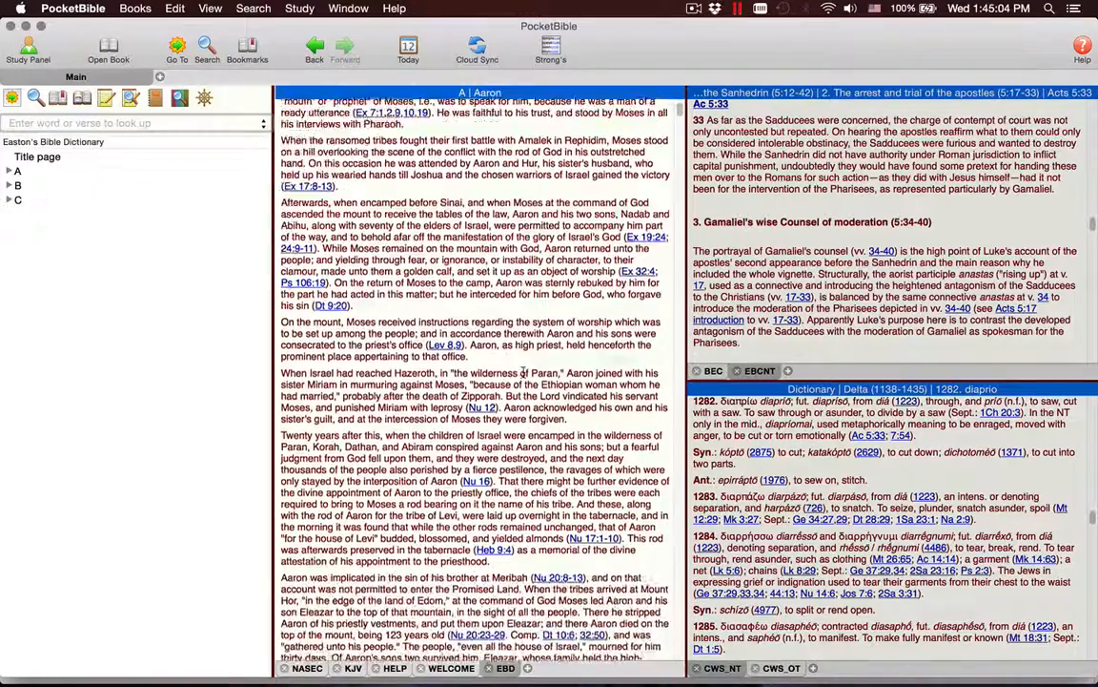
Step: Switch from PocketBible back to BookBuilder and open the BookBuilder Help user guide
key(super+Tab)
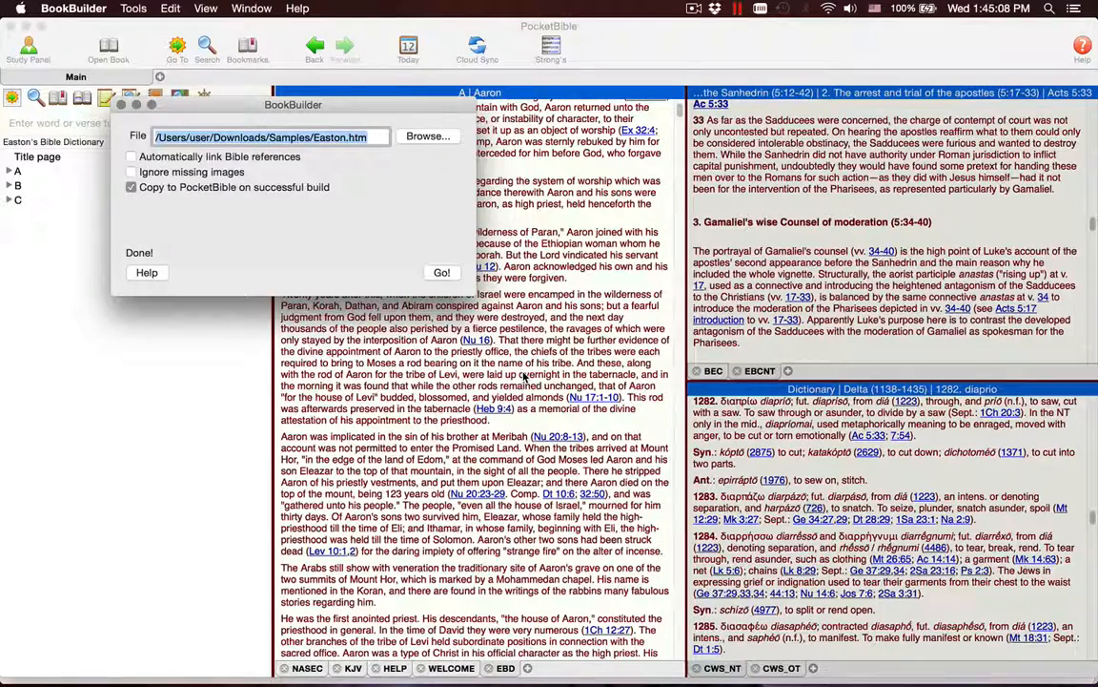
click(139, 14)
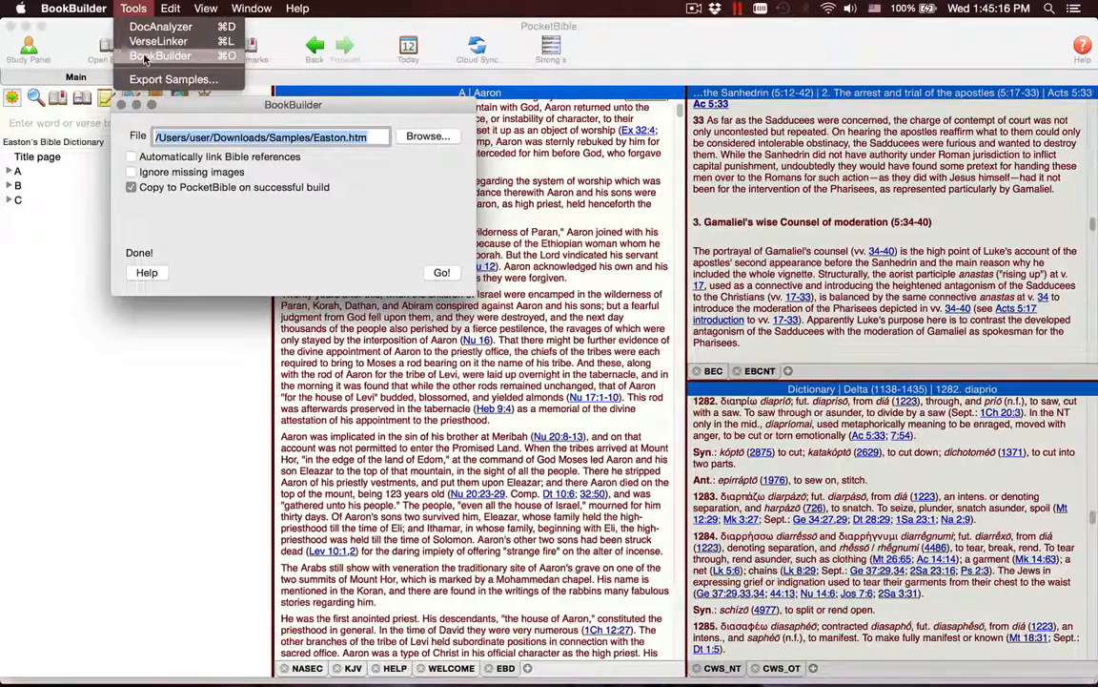
mouse_move(252, 9)
mouse_move(297, 8)
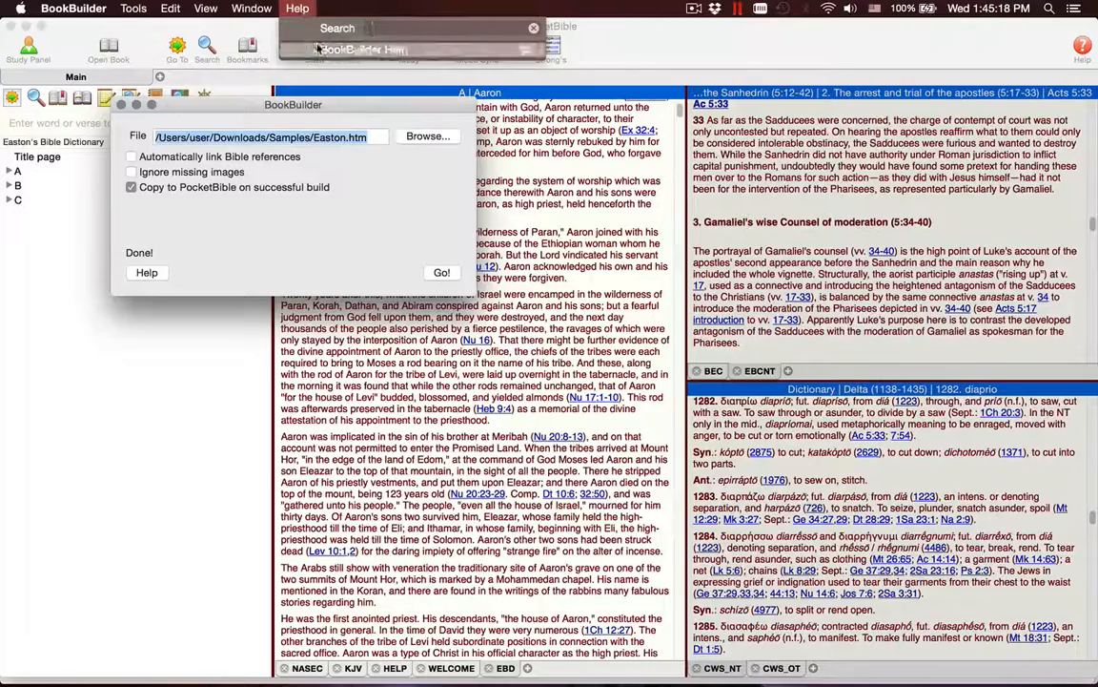
click(344, 46)
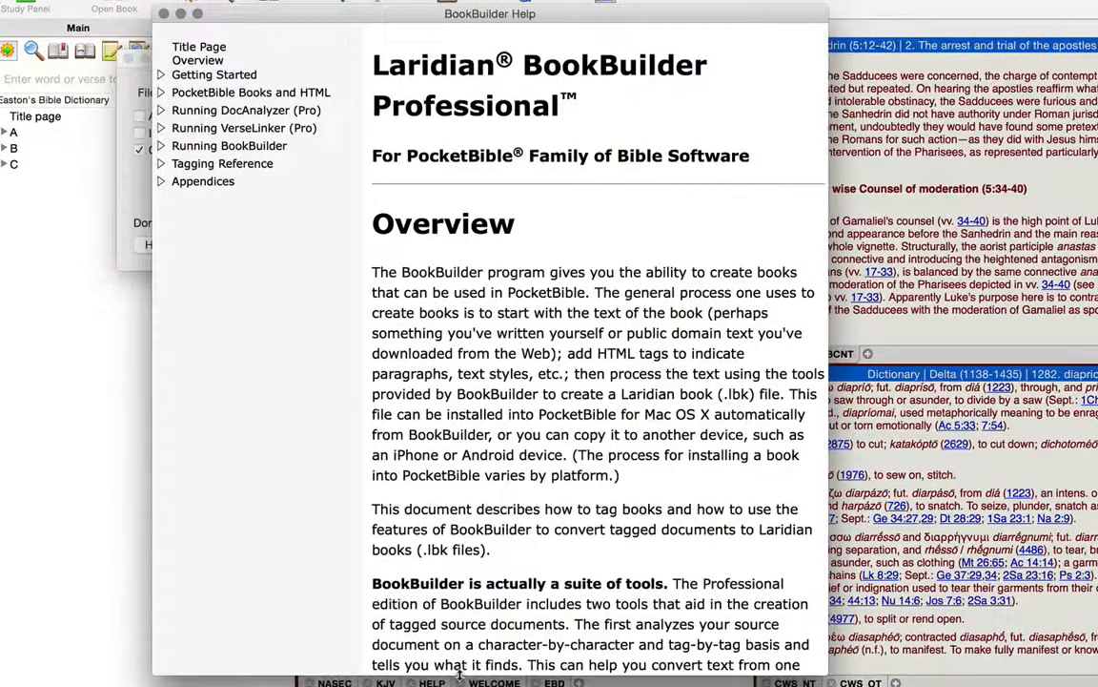
Step: Expand the help chapter PocketBible Books and HTML and read its sections on authoring, character entities and tags
click(161, 92)
click(206, 92)
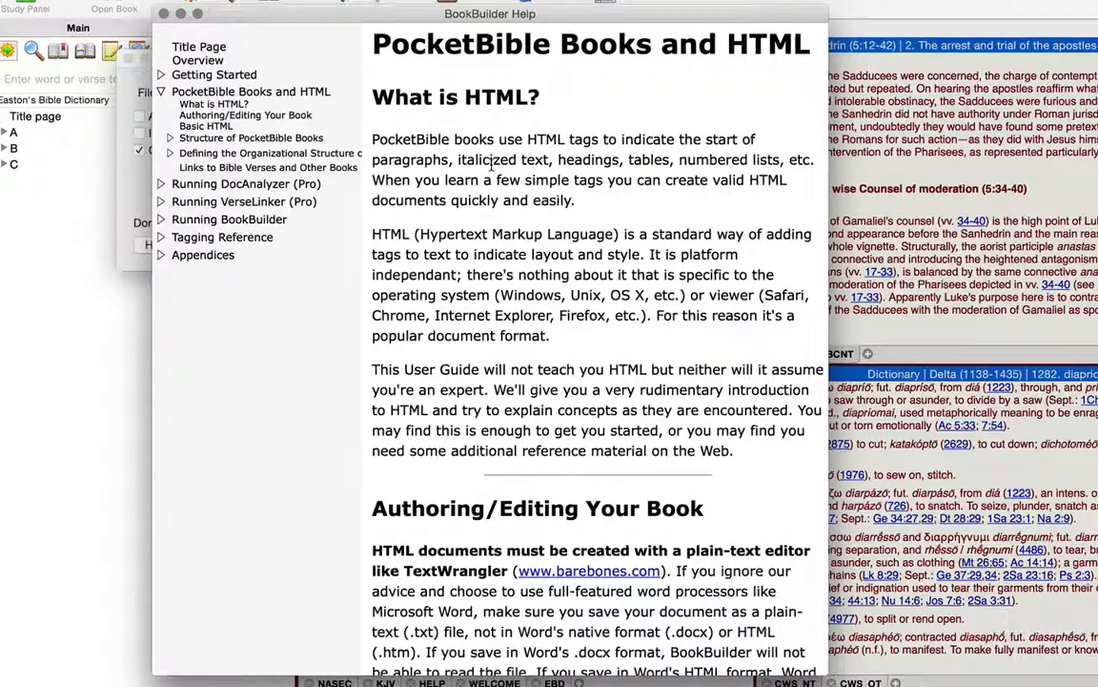
scroll(492, 162, down, 8)
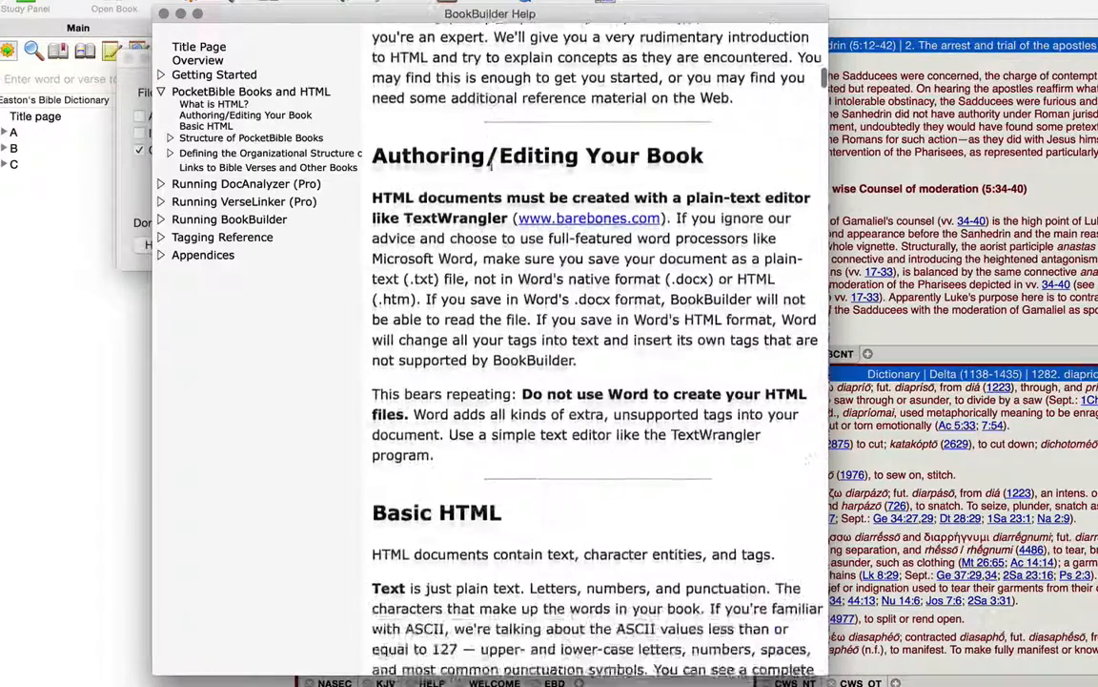
scroll(492, 164, down, 10)
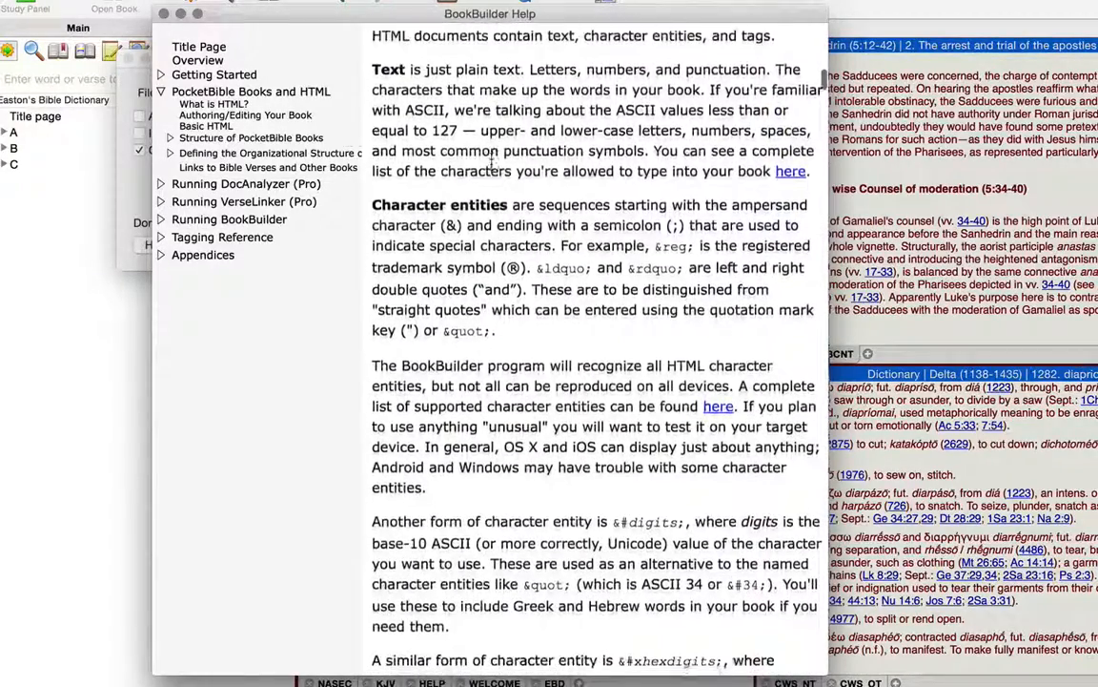
scroll(490, 164, down, 8)
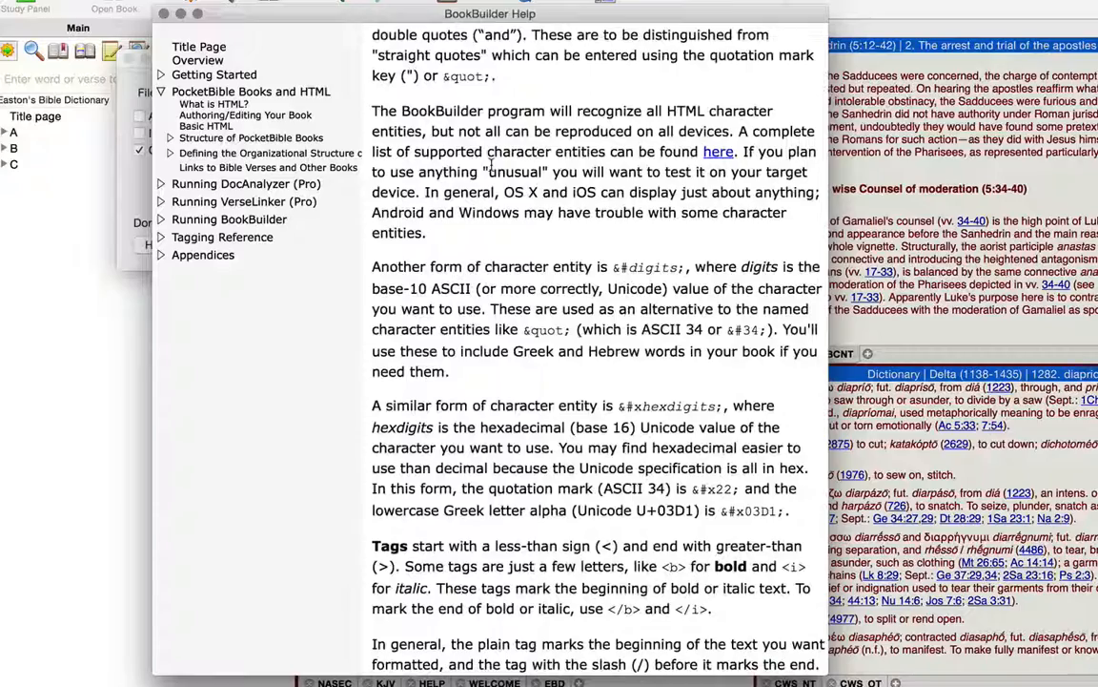